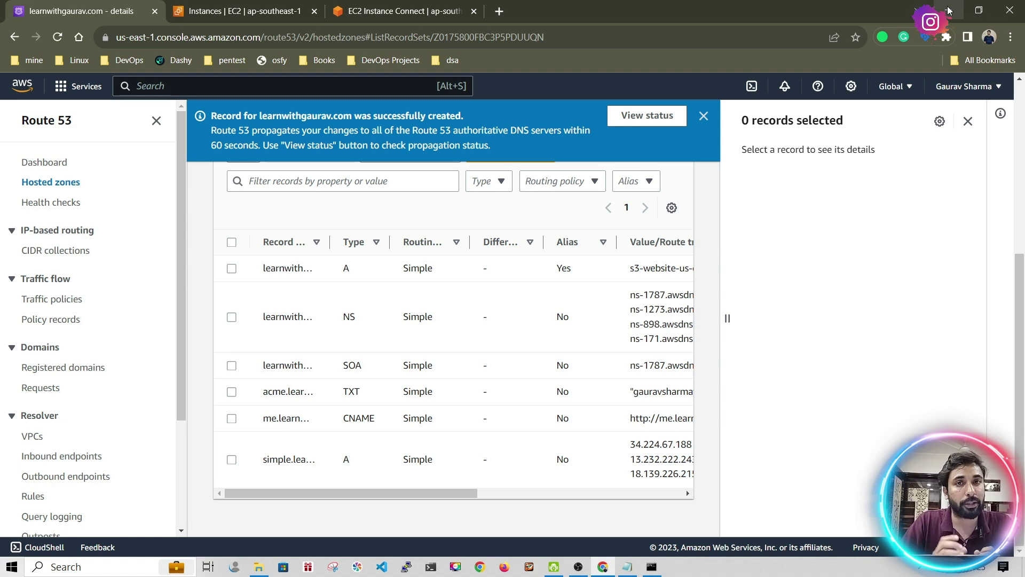
Dismiss the record-created notification and start a new record in the learnwithgaurav.com hosted zone.
{"action": "left_click", "coordinate": [703, 116]}
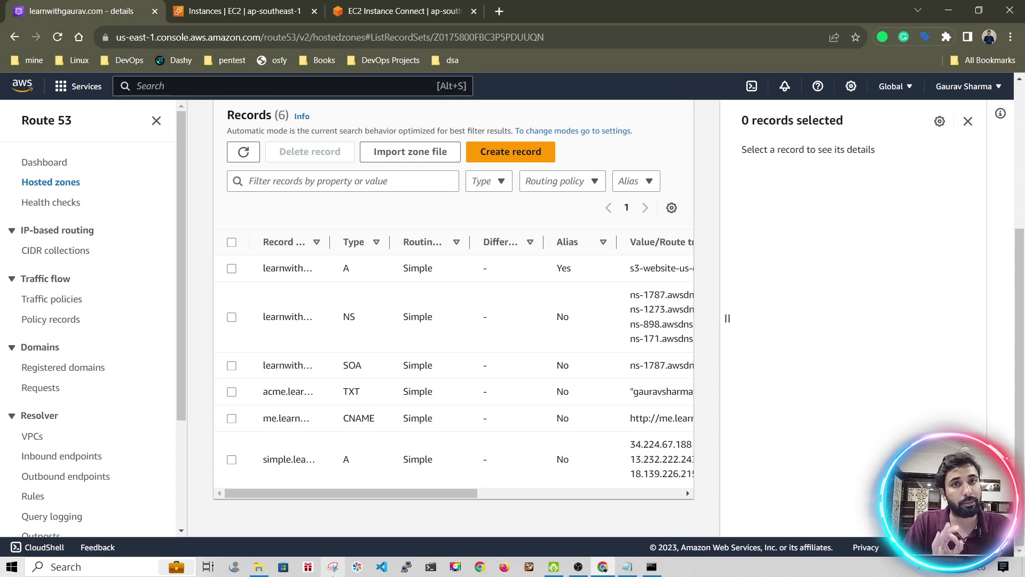
{"action": "left_click", "coordinate": [511, 152]}
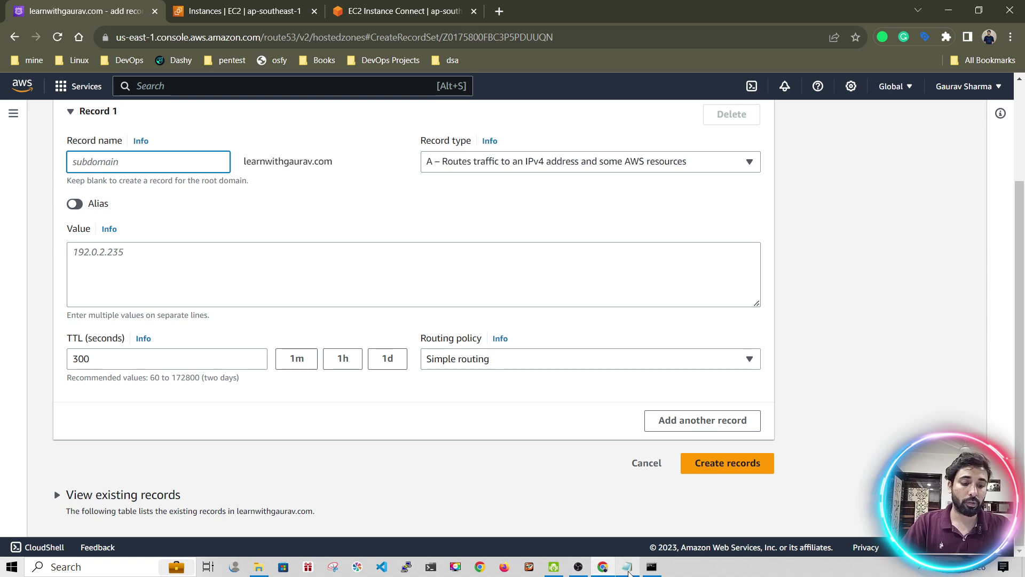
In the Notepad file details.txt, add "- 60%" to the us server line and "- 40%" to the mumbai line.
{"action": "left_click", "coordinate": [628, 566]}
{"action": "left_click_drag", "start_coordinate": [314, 375], "coordinate": [107, 356]}
{"action": "left_click", "coordinate": [300, 355]}
{"action": "type", "text": "- 60%"}
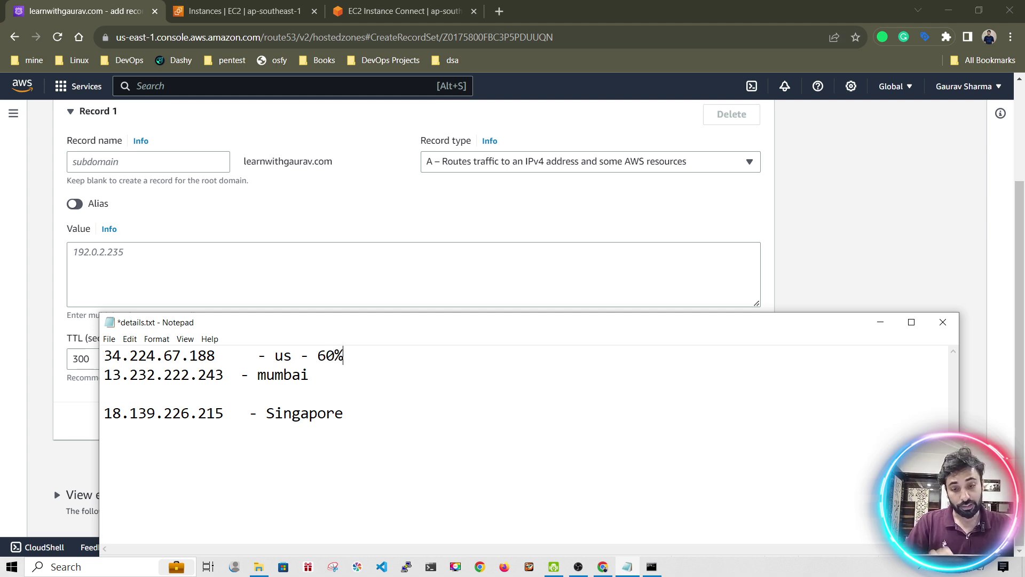
{"action": "left_click", "coordinate": [309, 375]}
{"action": "type", "text": "- 40%"}
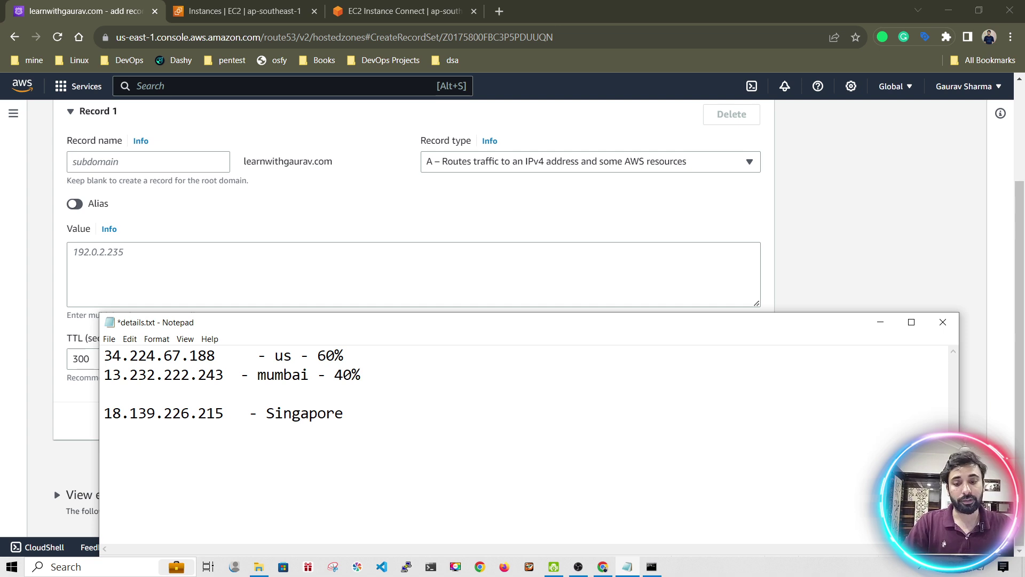
{"action": "left_click_drag", "start_coordinate": [361, 375], "coordinate": [70, 327]}
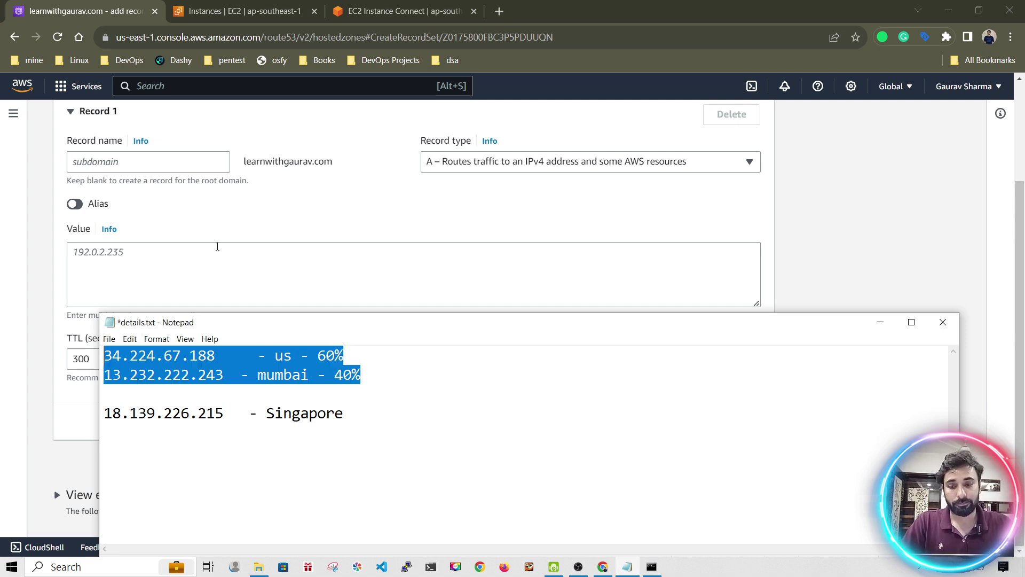
Back in Route 53, set Record 1's routing policy to Weighted and its record name to weighted.
{"action": "left_click", "coordinate": [247, 207]}
{"action": "left_click", "coordinate": [494, 370]}
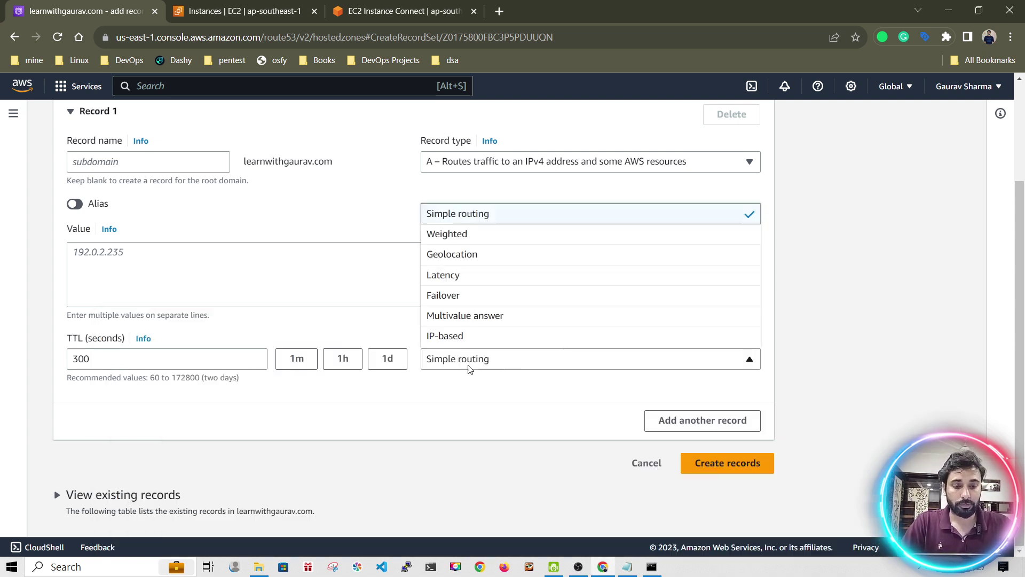
{"action": "left_click", "coordinate": [441, 235]}
{"action": "left_click", "coordinate": [92, 164]}
{"action": "type", "text": "weightef"}
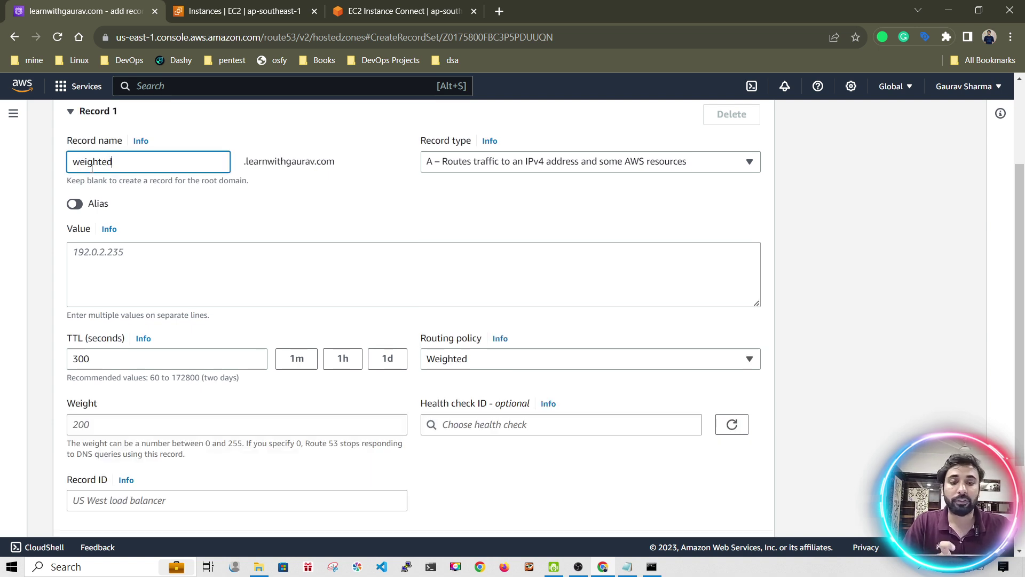
{"action": "left_click_drag", "start_coordinate": [424, 337], "coordinate": [465, 358]}
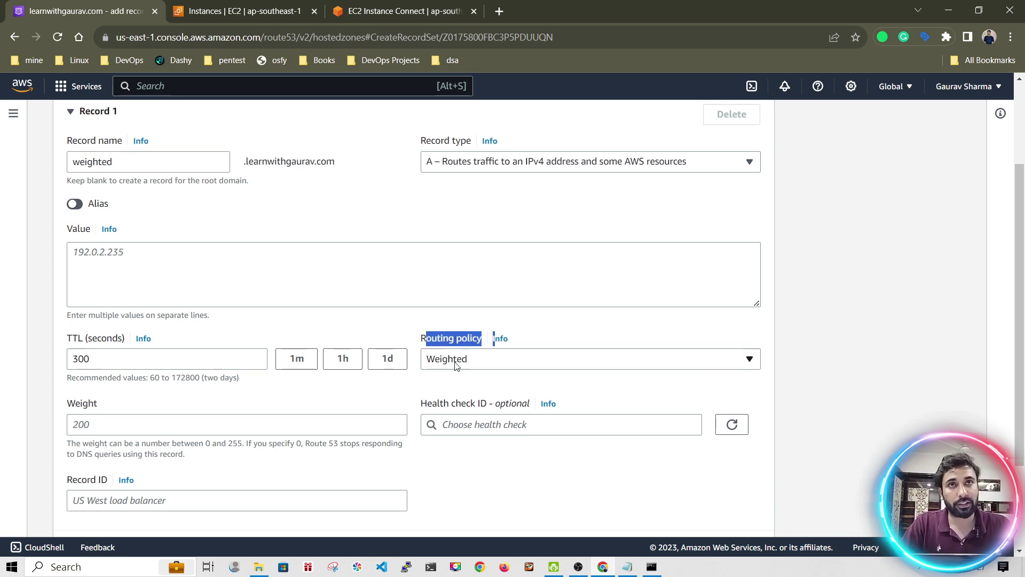
Copy the us server address 34.224.67.188 from the notes into Record 1's value and set the TTL to 3 seconds.
{"action": "left_click", "coordinate": [139, 244]}
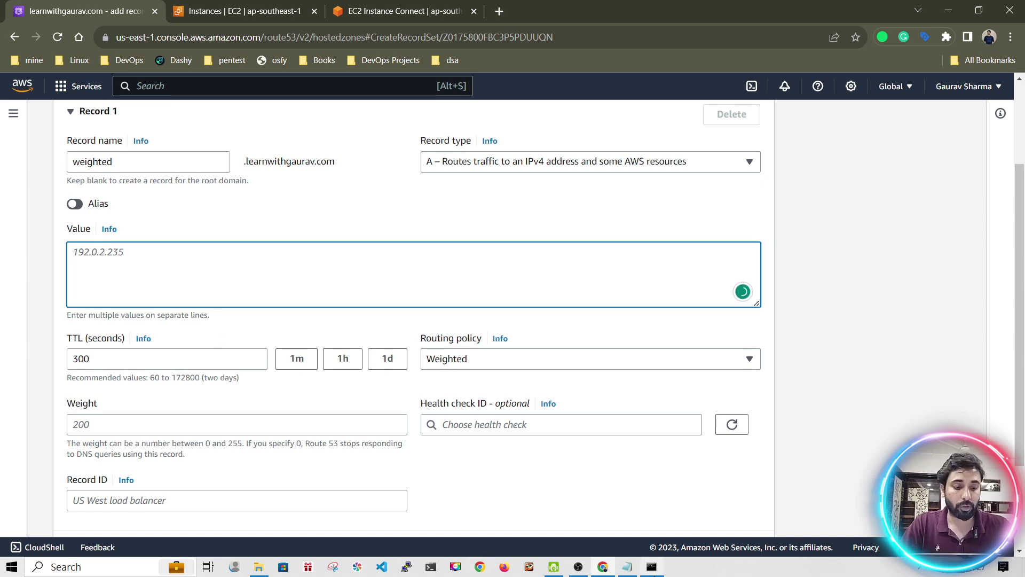
{"action": "left_click", "coordinate": [628, 567]}
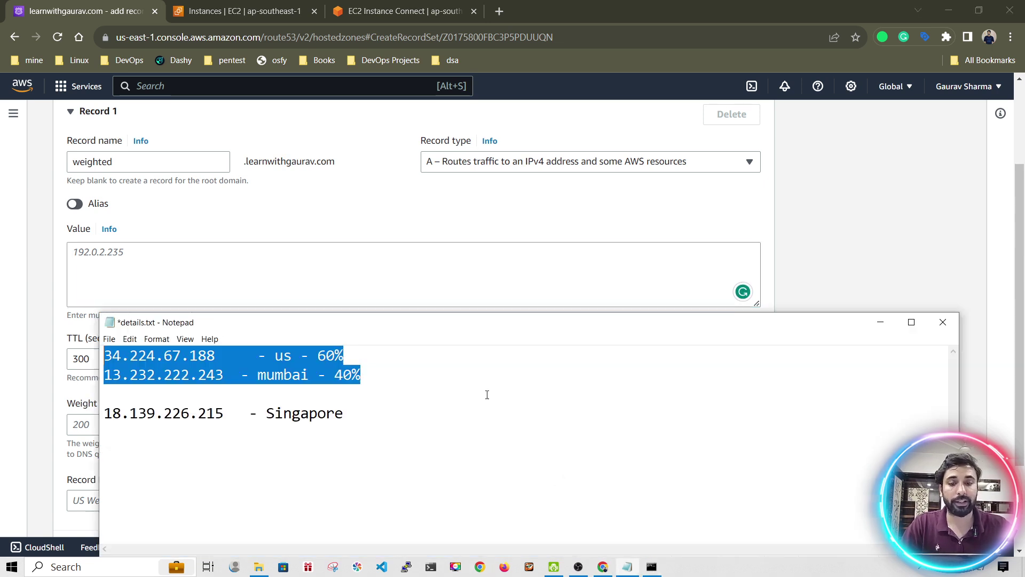
{"action": "left_click", "coordinate": [91, 257]}
{"action": "type", "text": "34.224.67.188"}
{"action": "key", "text": "Tab"}
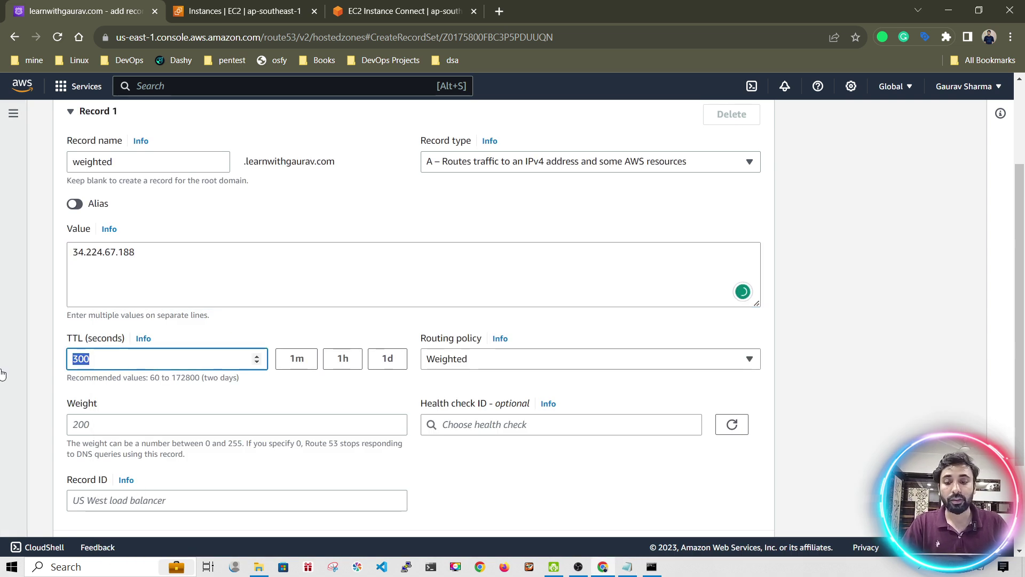
{"action": "type", "text": "3"}
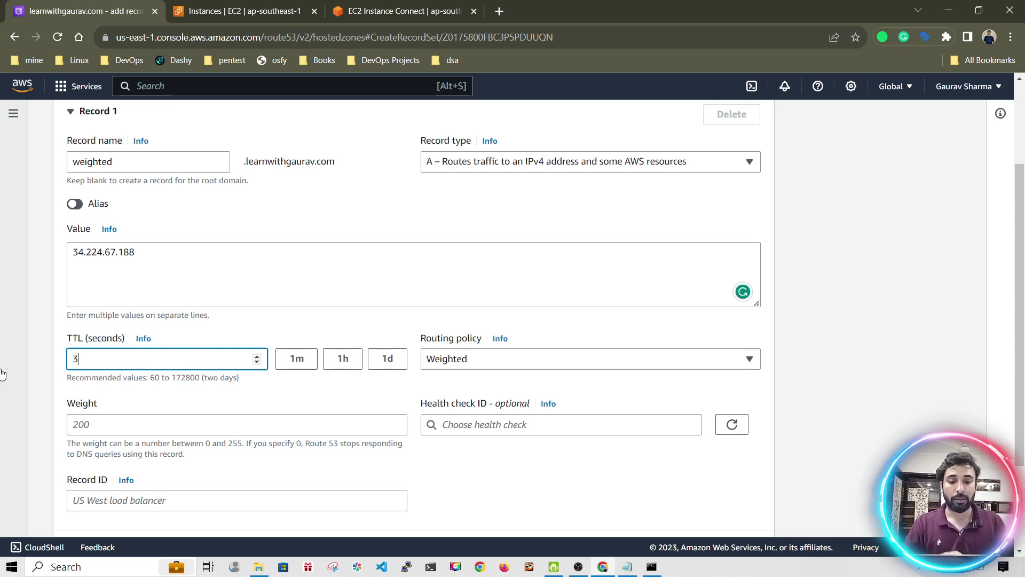
Set the weight of Record 1 to 60.
{"action": "scroll", "coordinate": [259, 435], "scroll_direction": "down", "scroll_amount": 2}
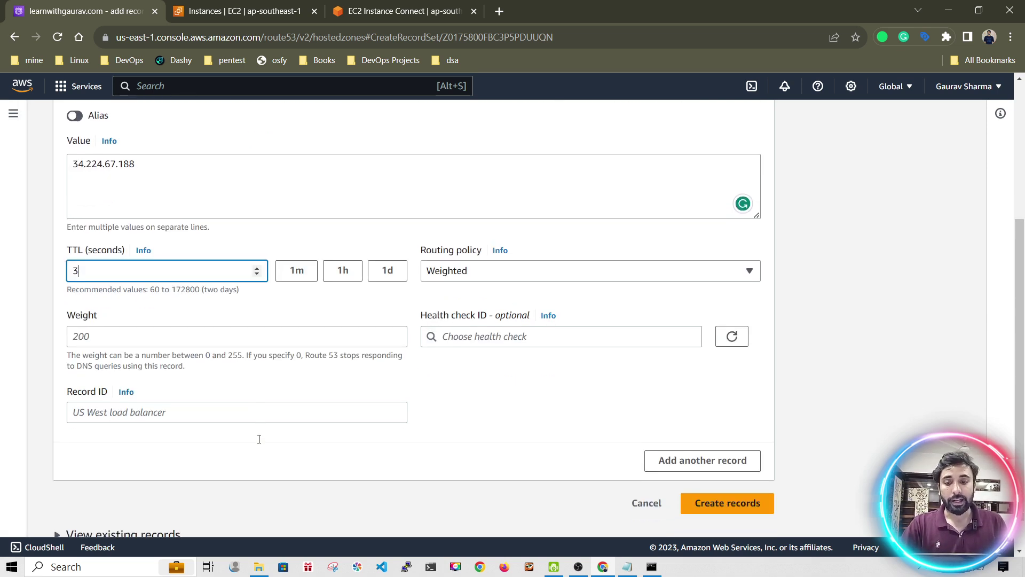
{"action": "left_click", "coordinate": [165, 347]}
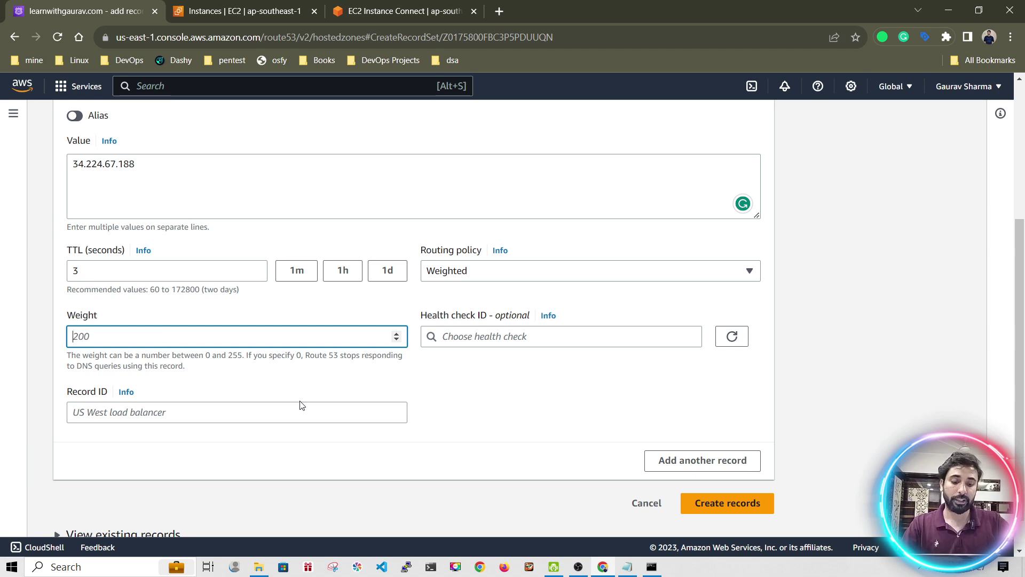
{"action": "type", "text": "60"}
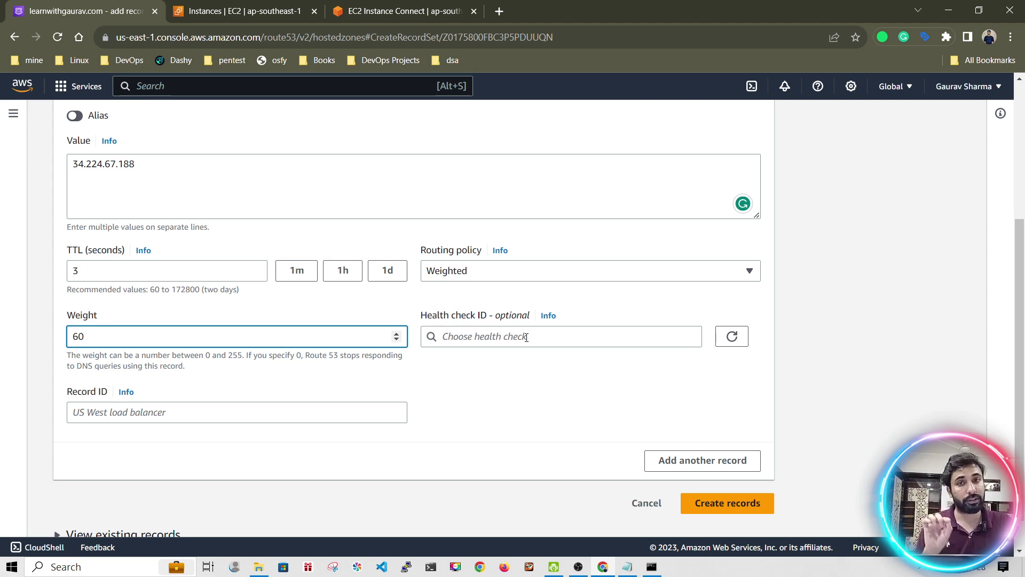
Check the notes for the address's region, assign us-healthcheck to Record 1, and set its record ID to US.
{"action": "triple_click", "coordinate": [293, 157]}
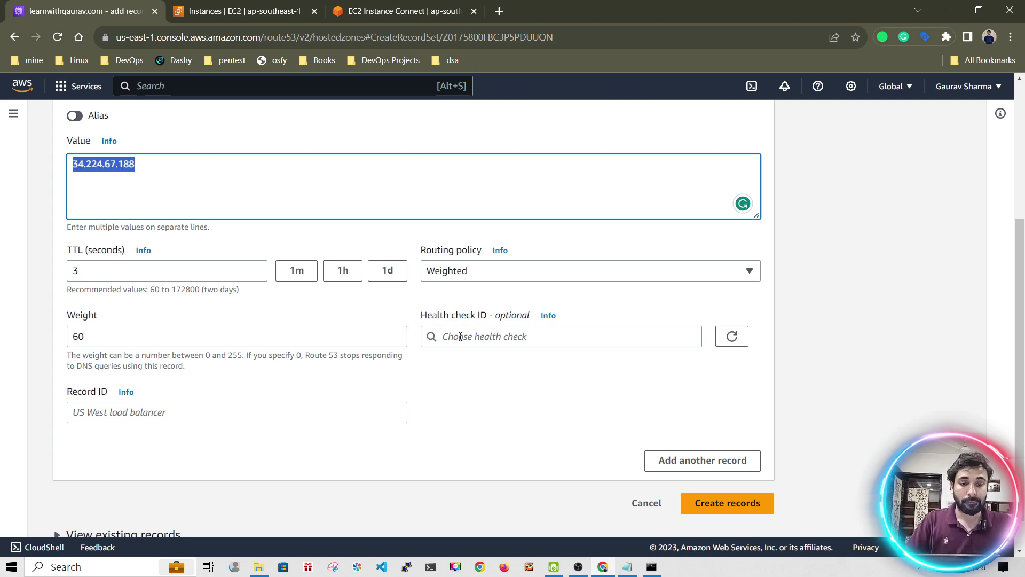
{"action": "left_click", "coordinate": [460, 337]}
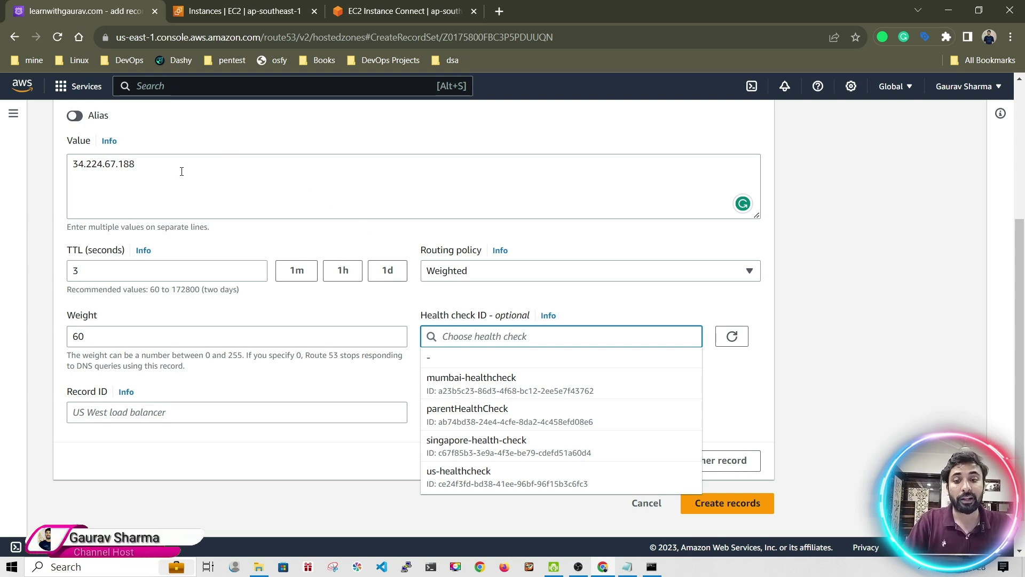
{"action": "left_click_drag", "start_coordinate": [118, 164], "coordinate": [135, 164]}
{"action": "left_click_drag", "start_coordinate": [72, 156], "coordinate": [24, 154]}
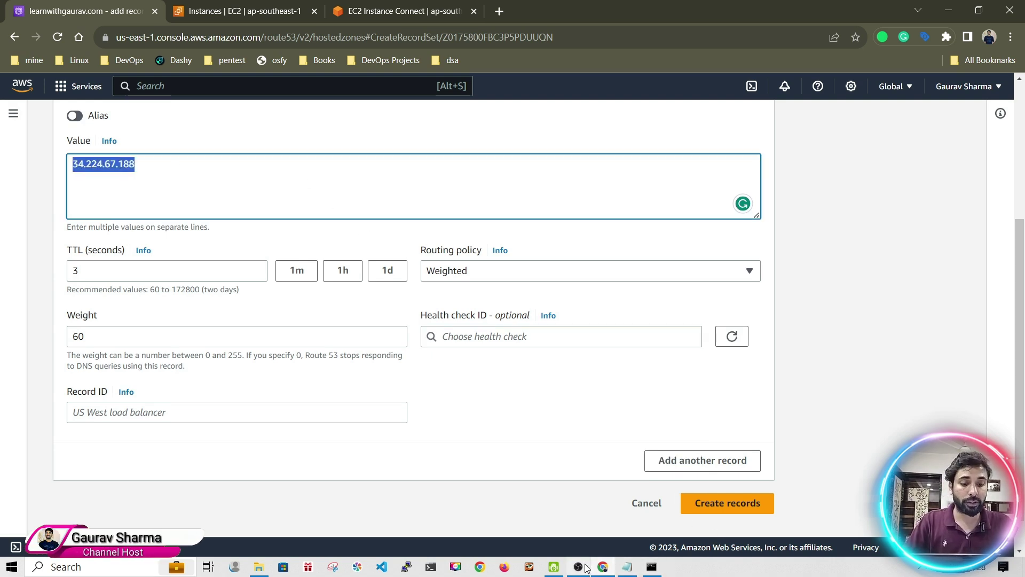
{"action": "left_click", "coordinate": [628, 566]}
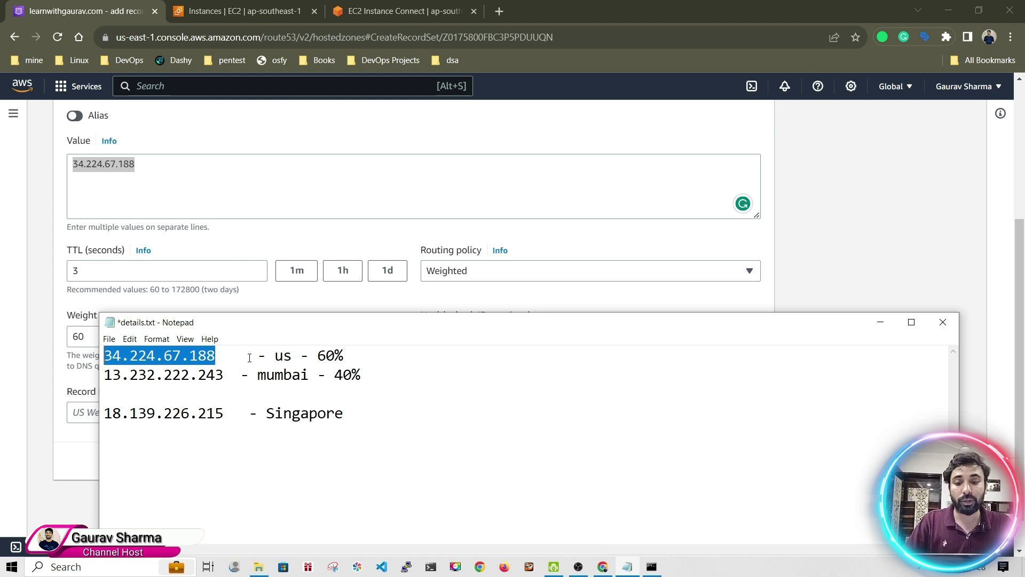
{"action": "left_click_drag", "start_coordinate": [275, 356], "coordinate": [345, 356]}
{"action": "left_click", "coordinate": [386, 237]}
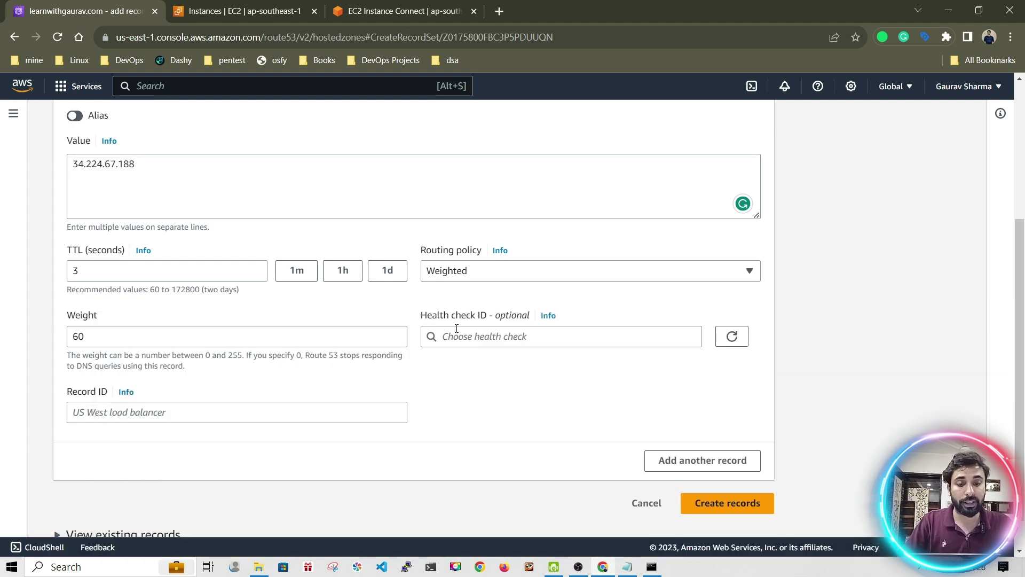
{"action": "left_click", "coordinate": [470, 340]}
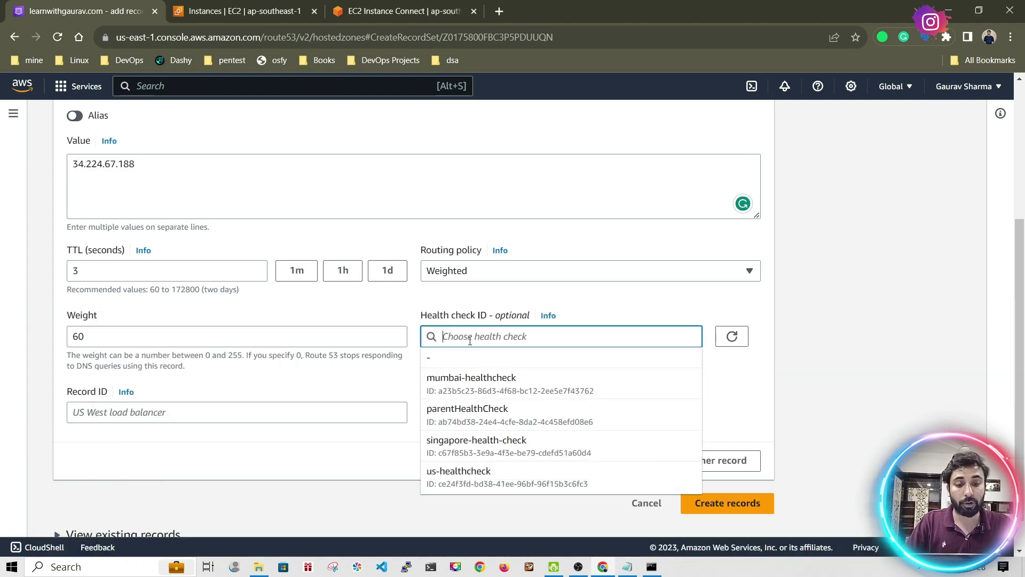
{"action": "left_click", "coordinate": [449, 484]}
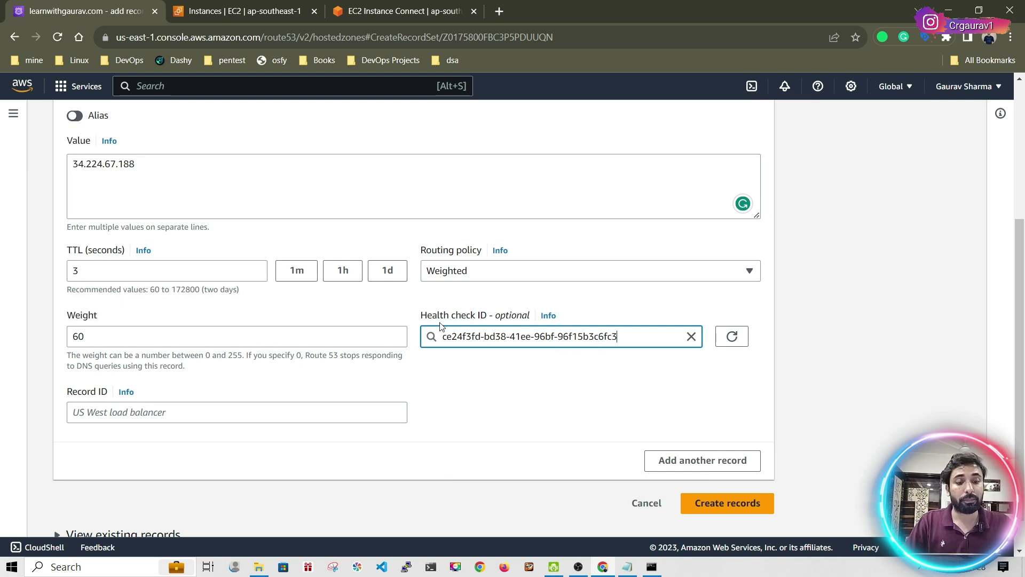
{"action": "left_click", "coordinate": [482, 323]}
{"action": "left_click_drag", "start_coordinate": [177, 179], "coordinate": [101, 166]}
{"action": "left_click", "coordinate": [92, 164]}
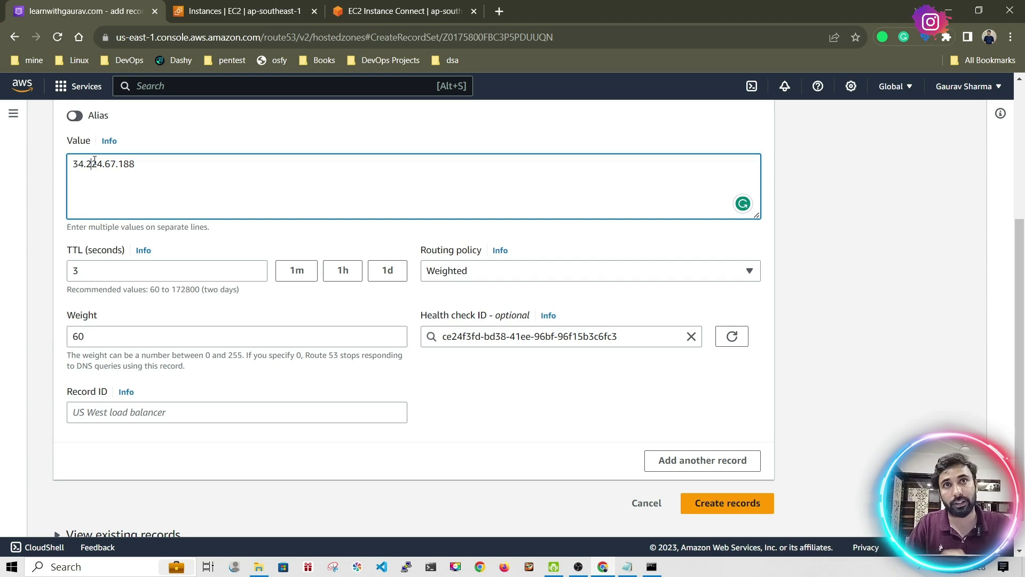
{"action": "left_click", "coordinate": [117, 412]}
{"action": "type", "text": "US"}
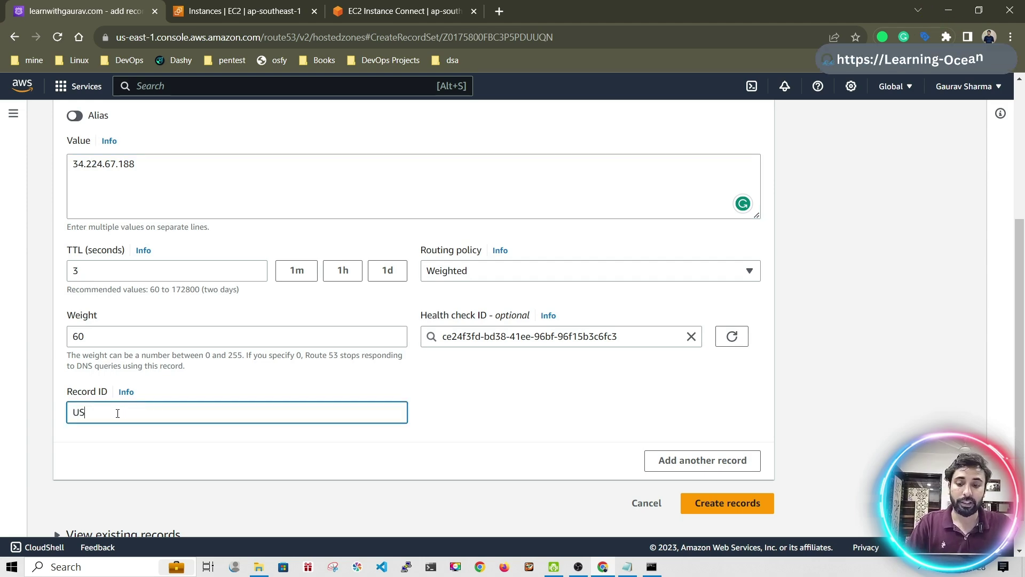
Add a second record named weighted and paste the mumbai server address 13.232.222.243 from the notes as its value.
{"action": "left_click", "coordinate": [662, 459]}
{"action": "scroll", "coordinate": [417, 384], "scroll_direction": "down", "scroll_amount": 5}
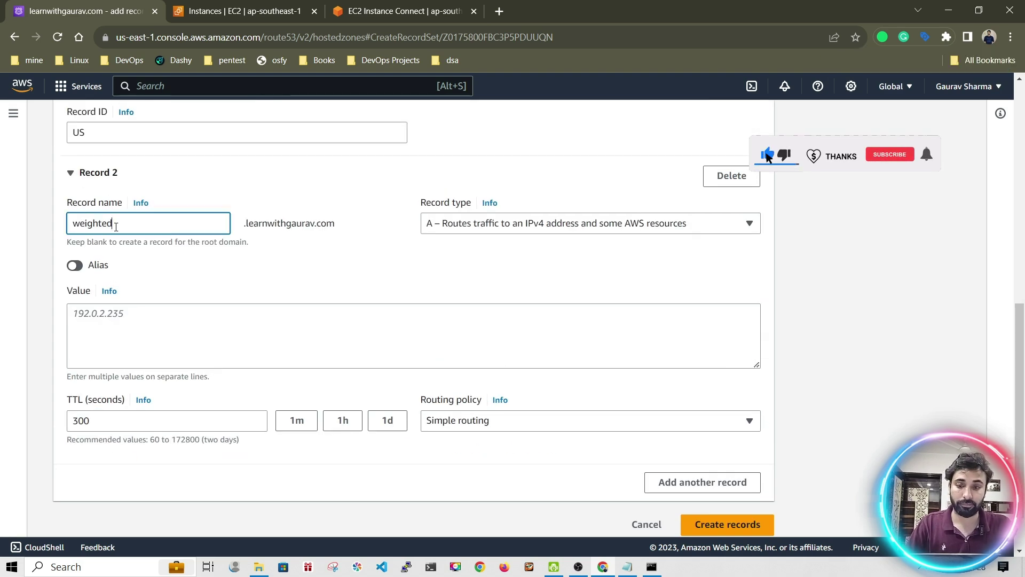
{"action": "left_click", "coordinate": [209, 308]}
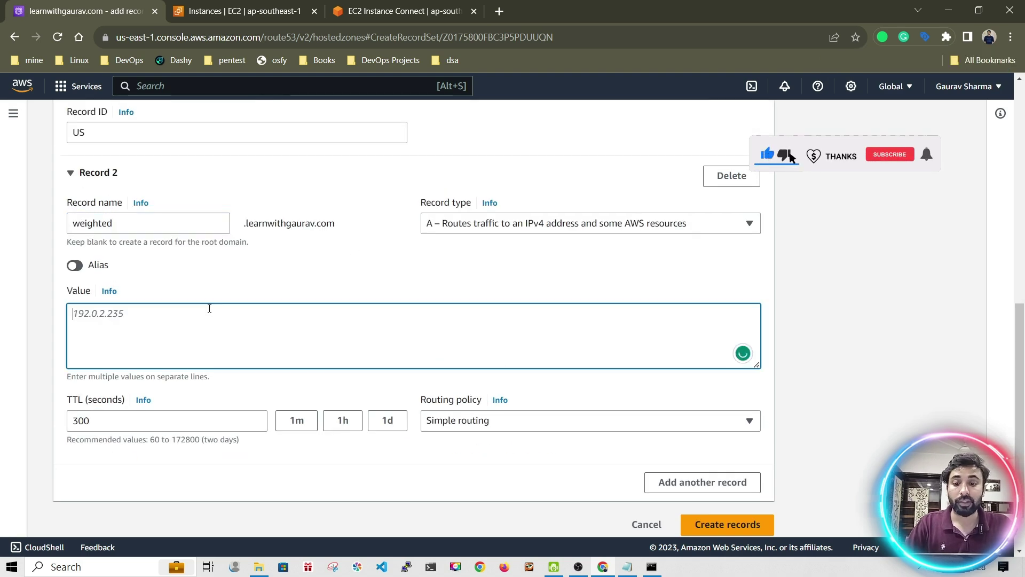
{"action": "key", "text": "alt+Tab"}
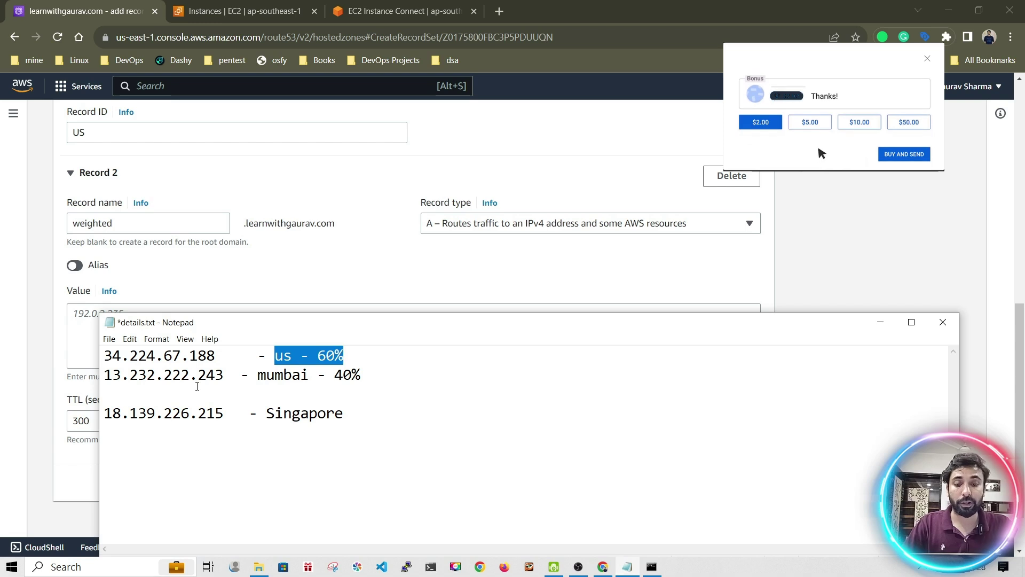
{"action": "left_click_drag", "start_coordinate": [222, 377], "coordinate": [53, 372]}
{"action": "key", "text": "ctrl+c"}
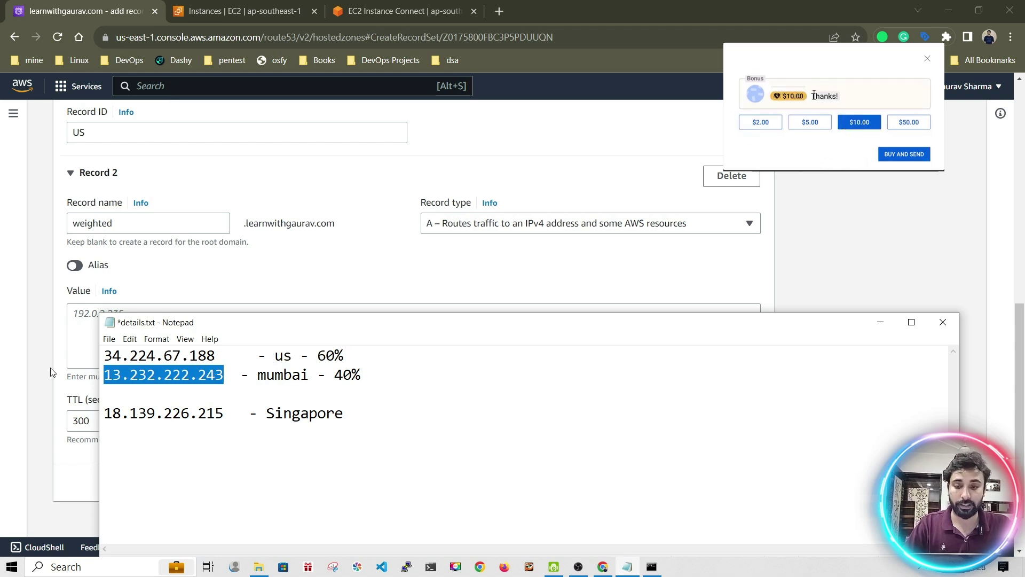
{"action": "left_click", "coordinate": [90, 328]}
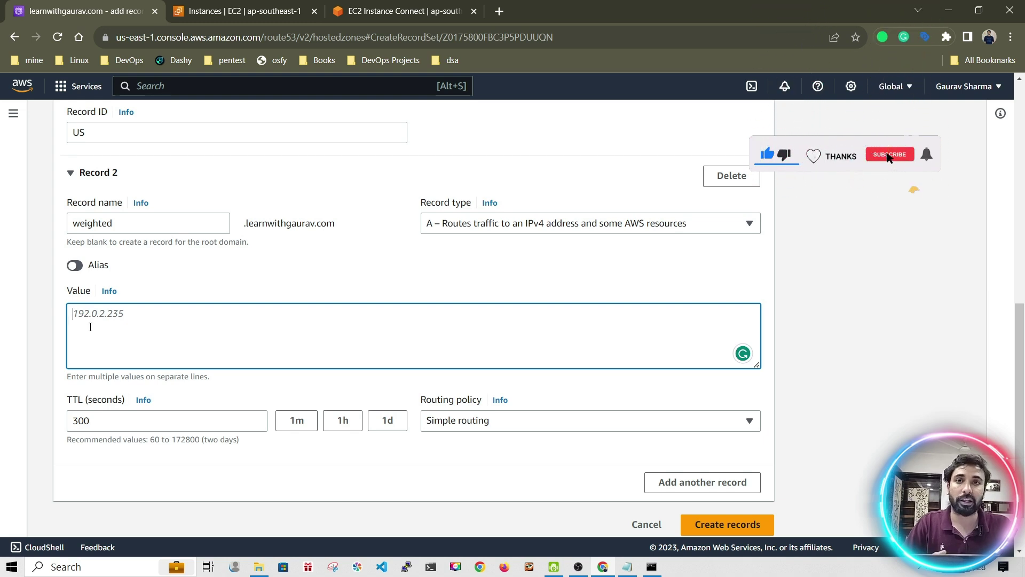
{"action": "left_click", "coordinate": [464, 229]}
{"action": "left_click", "coordinate": [465, 229]}
{"action": "left_click", "coordinate": [299, 331]}
{"action": "key", "text": "ctrl+v"}
Set Record 2's TTL to 3 seconds and its routing policy to Weighted.
{"action": "scroll", "coordinate": [133, 369], "scroll_direction": "down", "scroll_amount": 1}
{"action": "left_click", "coordinate": [133, 369]}
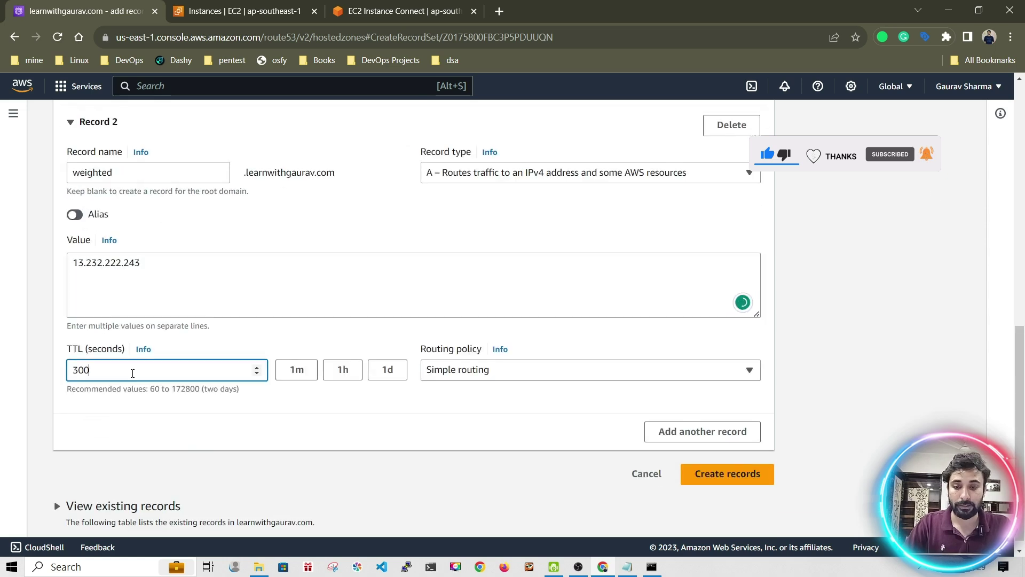
{"action": "key", "text": "ctrl+a"}
{"action": "type", "text": "3"}
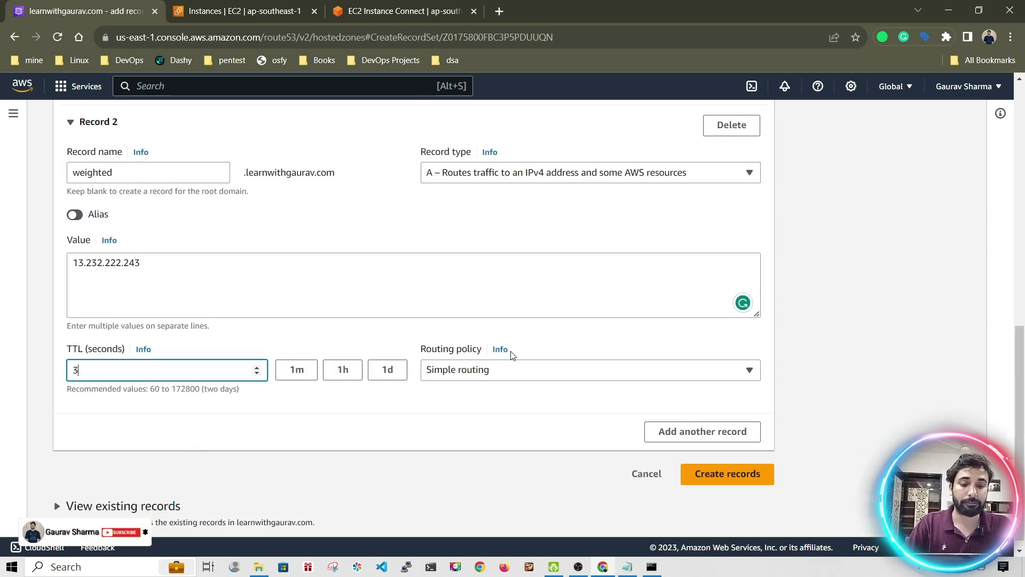
{"action": "left_click", "coordinate": [510, 369]}
{"action": "left_click", "coordinate": [426, 246]}
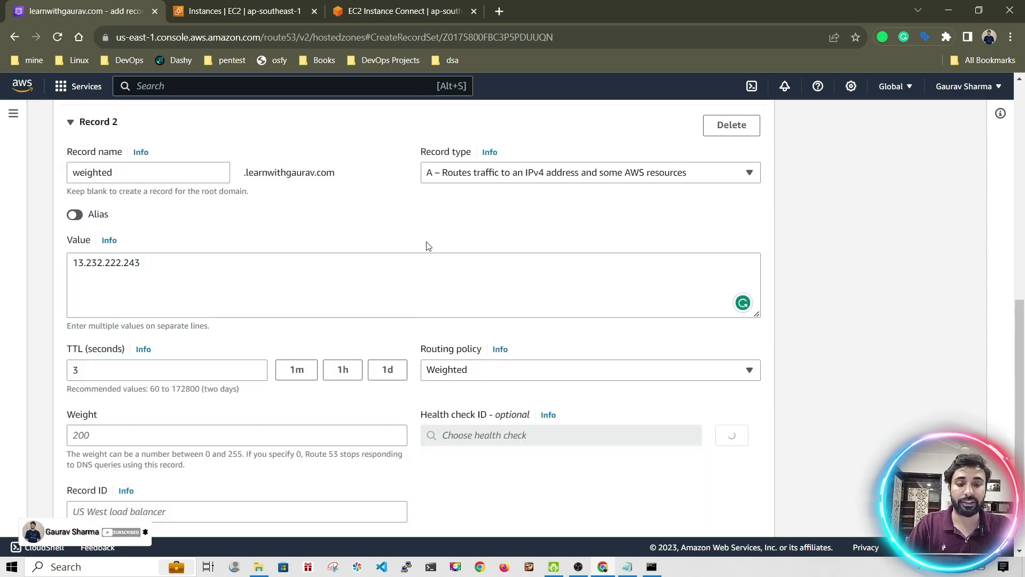
Review Record 1's weight and set the weight of Record 2 to 40.
{"action": "scroll", "coordinate": [422, 241], "scroll_direction": "up", "scroll_amount": 3}
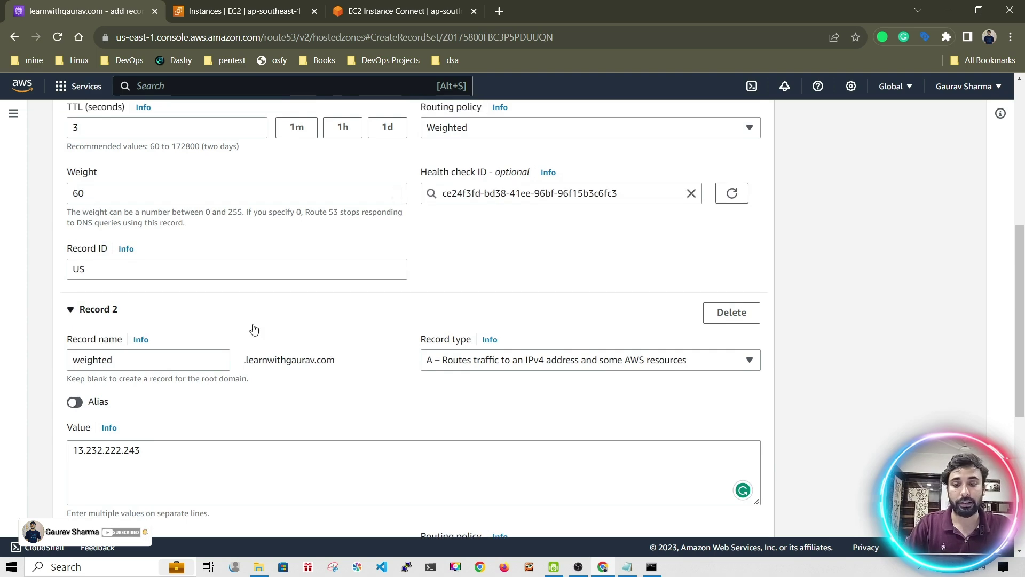
{"action": "scroll", "coordinate": [254, 328], "scroll_direction": "down", "scroll_amount": 5}
{"action": "left_click", "coordinate": [131, 296]}
{"action": "type", "text": "40"}
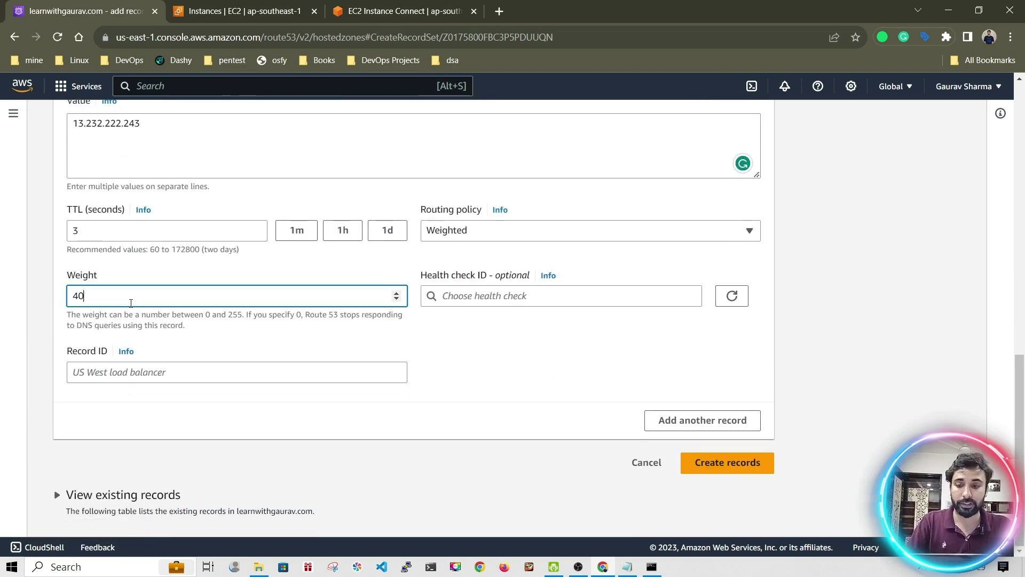
{"action": "left_click_drag", "start_coordinate": [141, 123], "coordinate": [93, 121]}
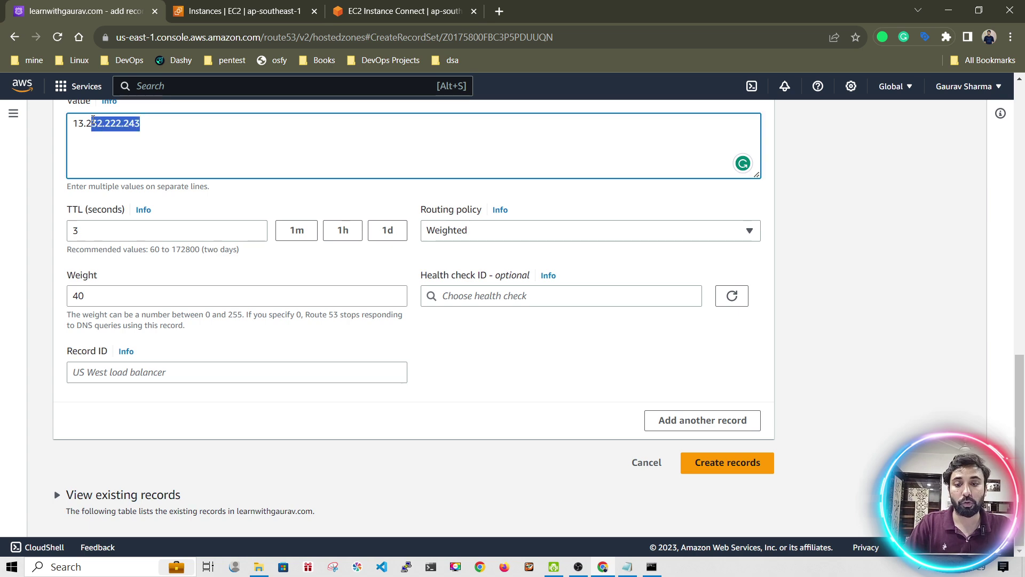
Check the server notes and assign mumbai-healthcheck as the health check for Record 2.
{"action": "mouse_move", "coordinate": [628, 566]}
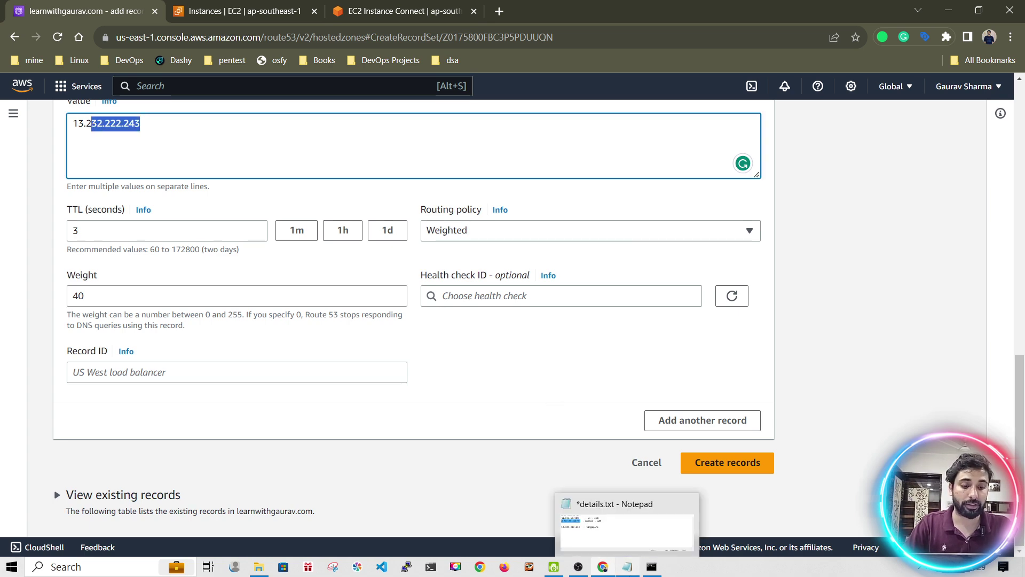
{"action": "left_click", "coordinate": [609, 526]}
{"action": "left_click", "coordinate": [325, 205]}
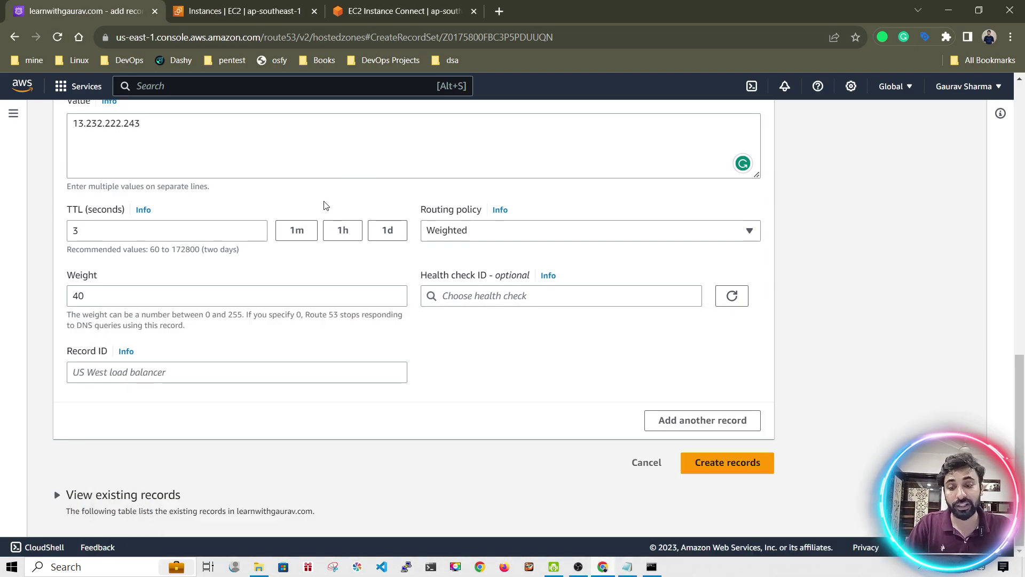
{"action": "left_click", "coordinate": [476, 297]}
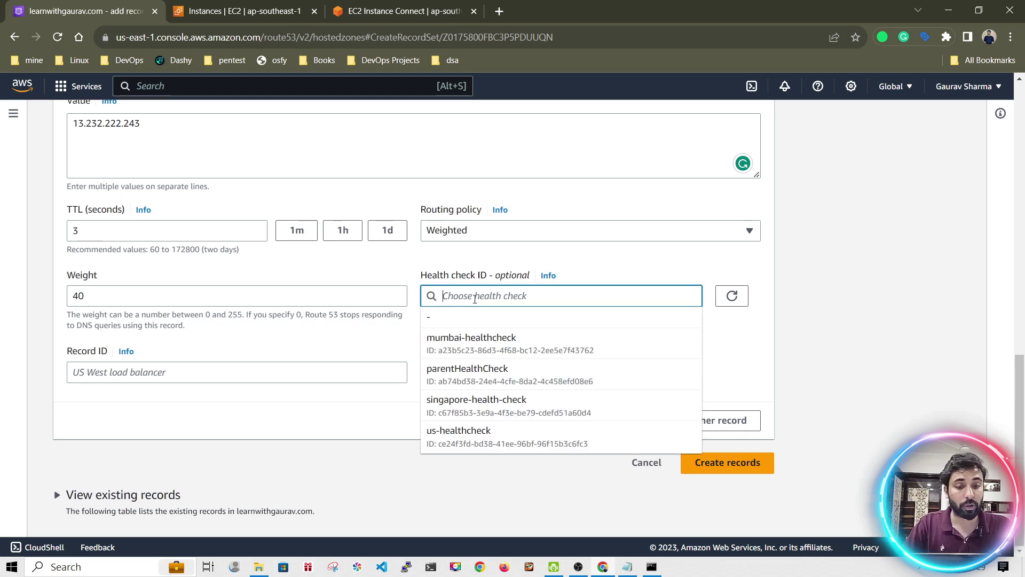
{"action": "left_click", "coordinate": [442, 347]}
Set Record 2's record ID to Mumbai and create both weighted records.
{"action": "left_click", "coordinate": [193, 372]}
{"action": "type", "text": "MUmbai"}
{"action": "key", "text": "BackSpace"}
{"action": "key", "text": "BackSpace"}
{"action": "key", "text": "BackSpace"}
{"action": "key", "text": "BackSpace"}
{"action": "key", "text": "BackSpace"}
{"action": "type", "text": "umbai"}
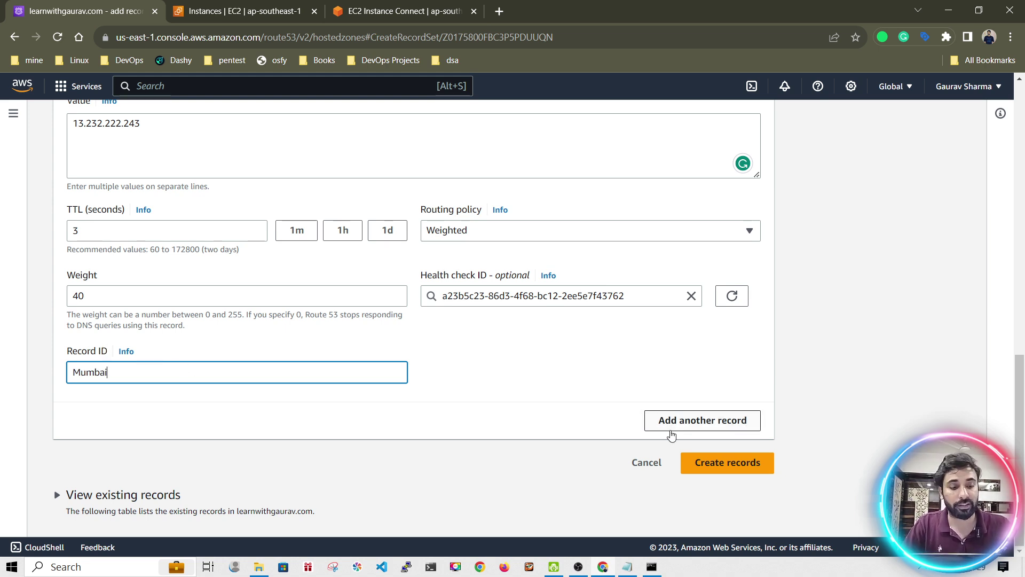
{"action": "left_click", "coordinate": [729, 465]}
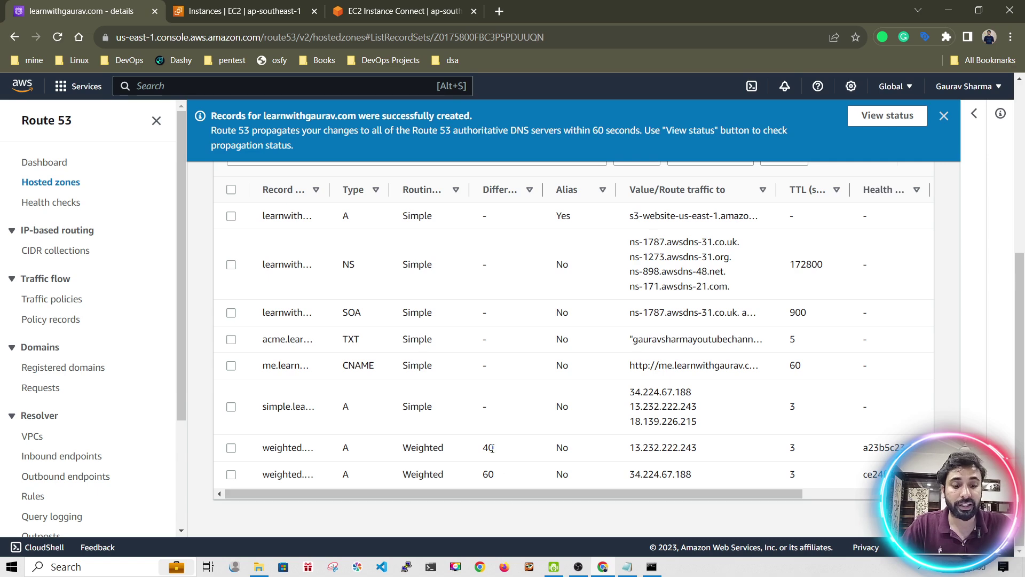
Review the addresses of the two weighted records, widen the Record name column and copy the name weighted.learnwithgaurav.com.
{"action": "left_click_drag", "start_coordinate": [629, 450], "coordinate": [701, 457]}
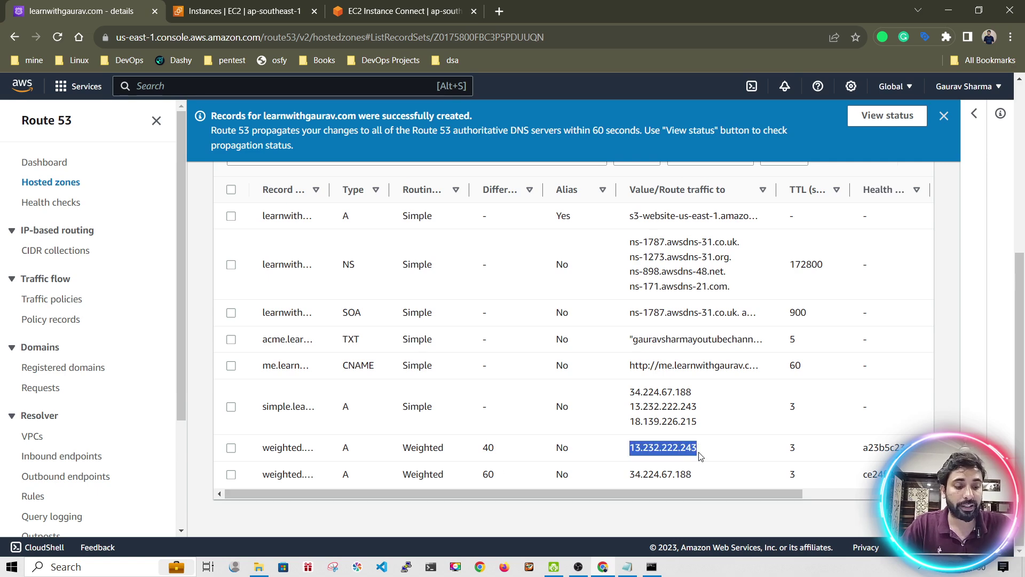
{"action": "left_click_drag", "start_coordinate": [628, 483], "coordinate": [703, 483]}
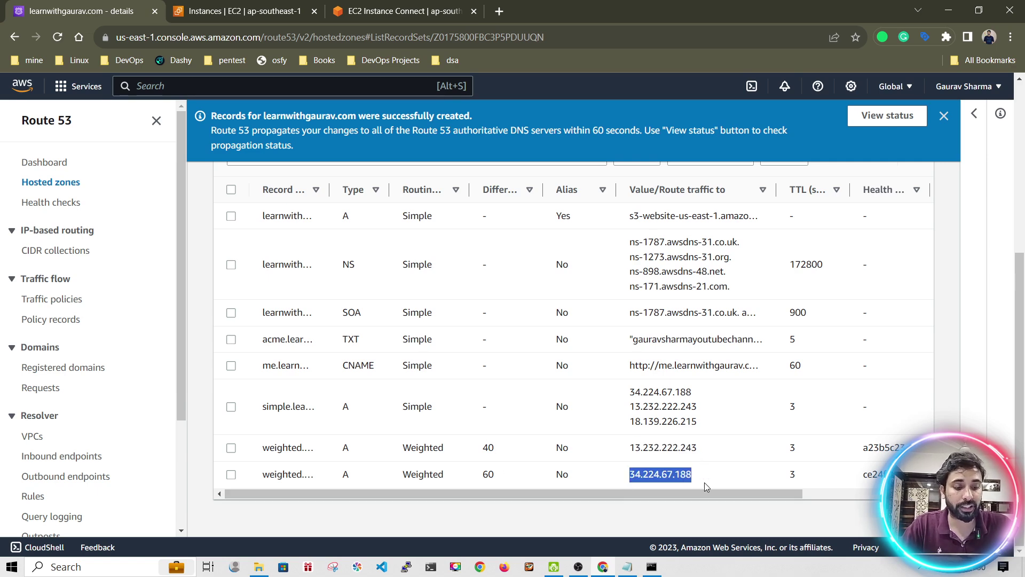
{"action": "left_click_drag", "start_coordinate": [325, 197], "coordinate": [486, 192]}
{"action": "left_click_drag", "start_coordinate": [397, 452], "coordinate": [262, 451]}
{"action": "key", "text": "ctrl+c"}
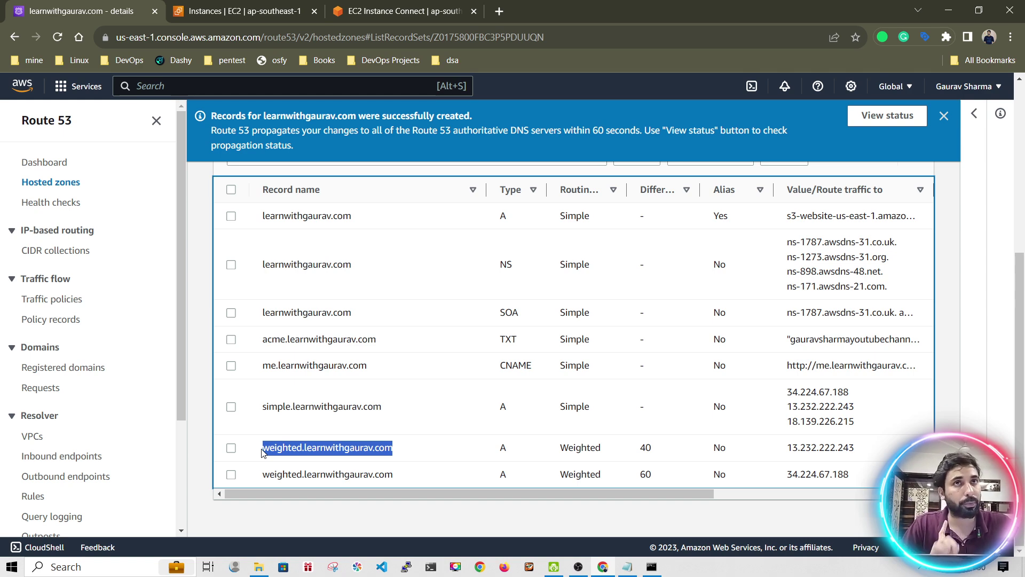
Switch to Command Prompt, run nslookup on weighted.learnwithgaurav.com and check the returned address.
{"action": "left_click", "coordinate": [652, 567]}
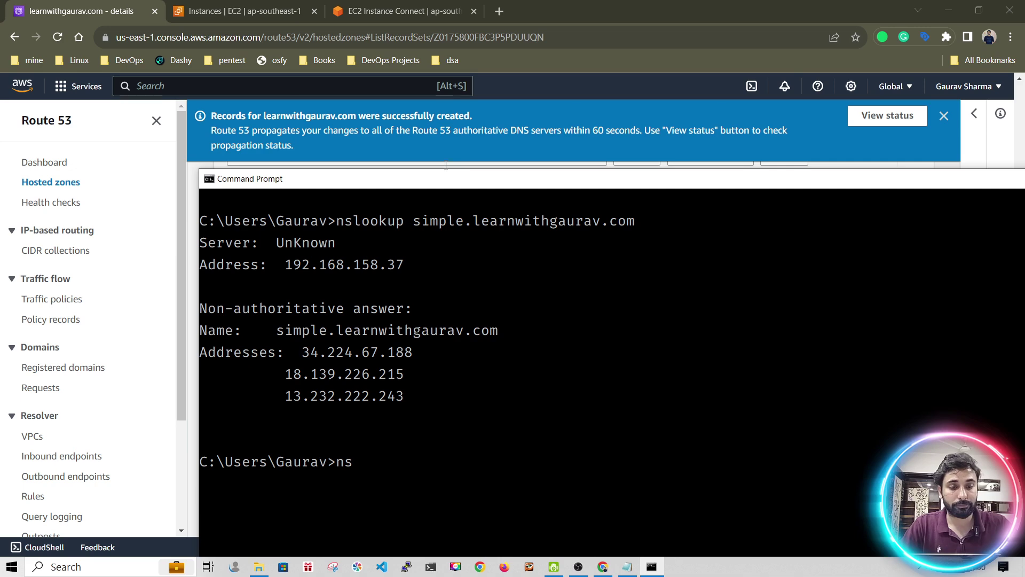
{"action": "type", "text": "nslookup"}
{"action": "key", "text": "ctrl+v"}
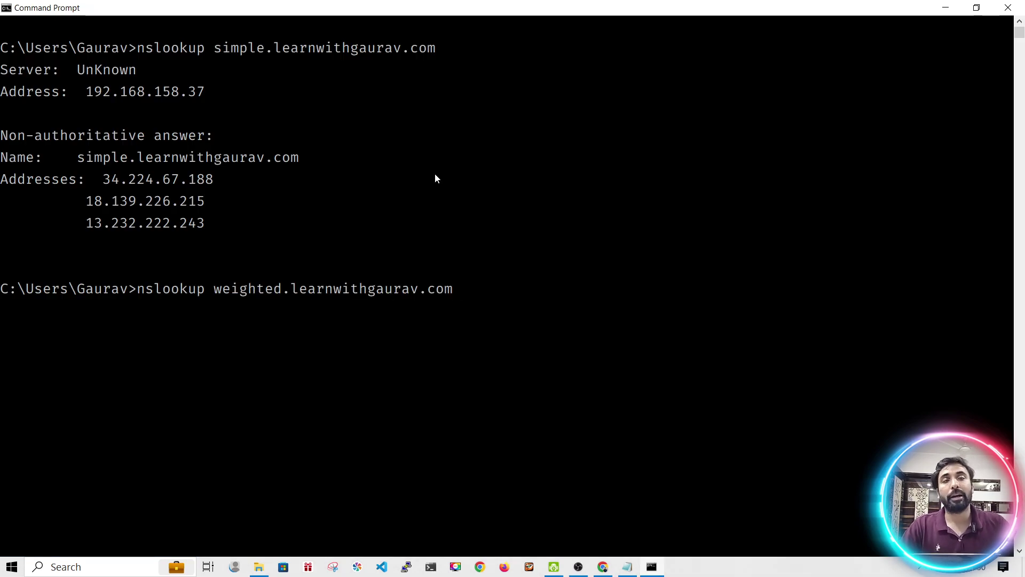
{"action": "key", "text": "Return"}
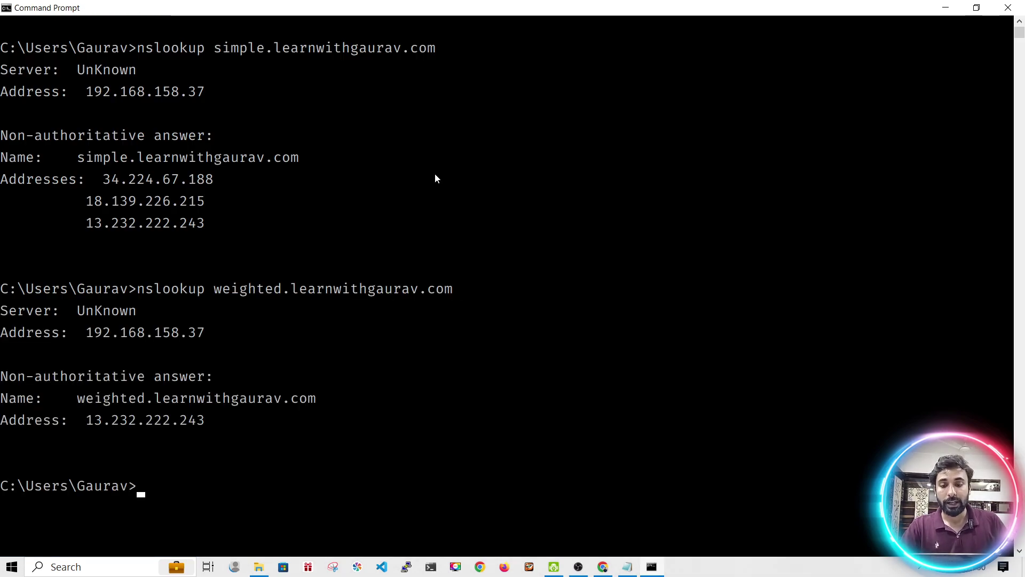
{"action": "left_click_drag", "start_coordinate": [205, 421], "coordinate": [103, 420]}
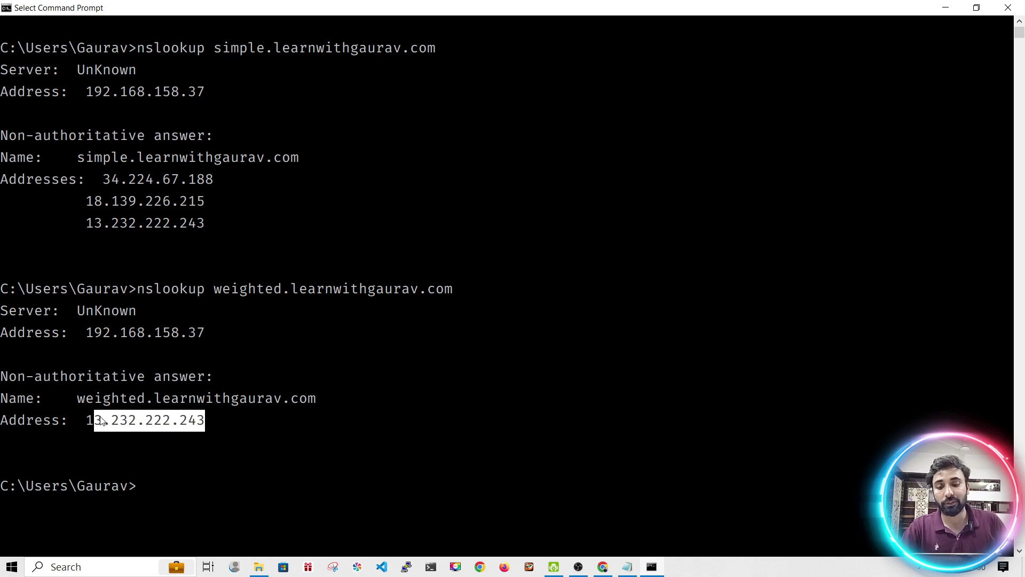
Repeat the nslookup of weighted.learnwithgaurav.com several times to compare how often each server address is returned.
{"action": "key", "text": "Return"}
{"action": "key", "text": "Up"}
{"action": "key", "text": "Return"}
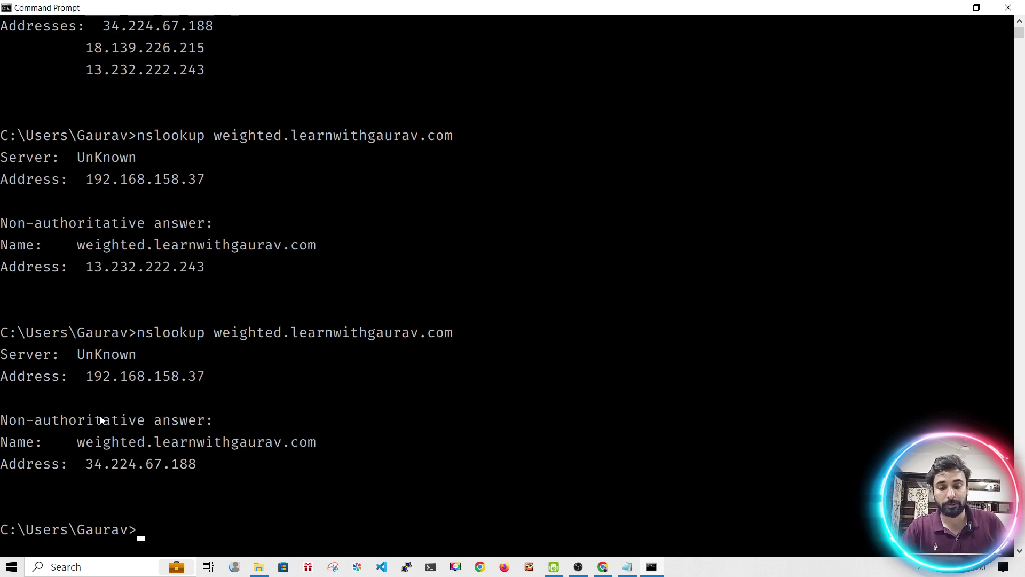
{"action": "left_click_drag", "start_coordinate": [201, 485], "coordinate": [63, 453]}
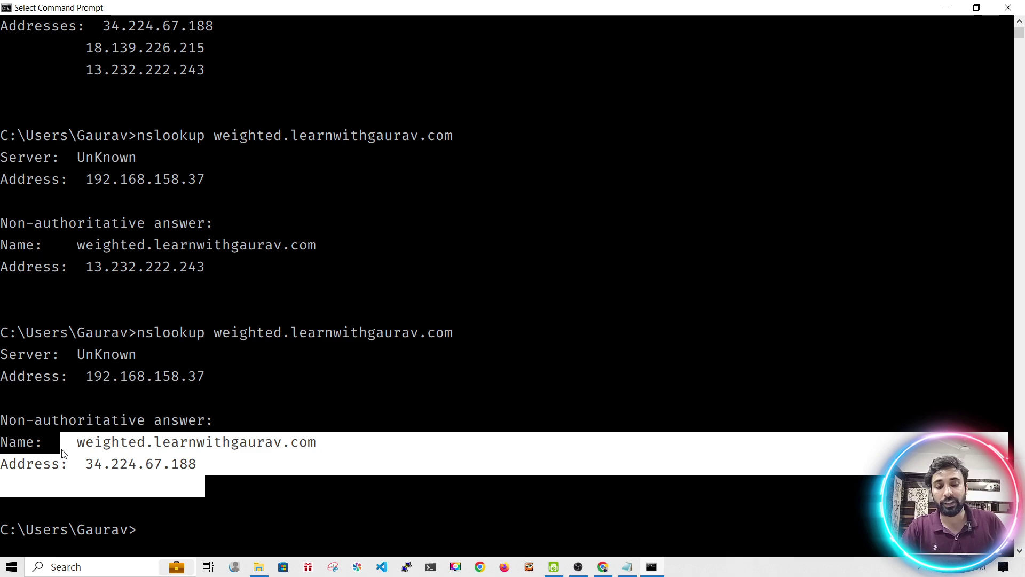
{"action": "key", "text": "Return"}
{"action": "key", "text": "Up"}
{"action": "key", "text": "Return"}
{"action": "key", "text": "Up"}
{"action": "key", "text": "Return"}
{"action": "key", "text": "Up"}
{"action": "key", "text": "Return"}
{"action": "key", "text": "Up"}
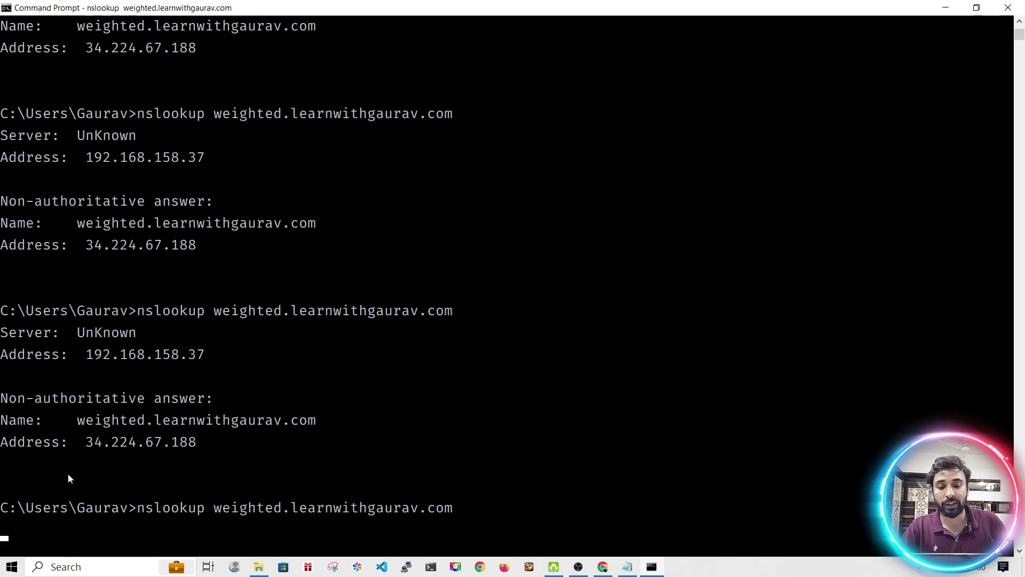
{"action": "key", "text": "Return"}
{"action": "key", "text": "Up"}
{"action": "key", "text": "Return"}
{"action": "key", "text": "Up"}
{"action": "key", "text": "Return"}
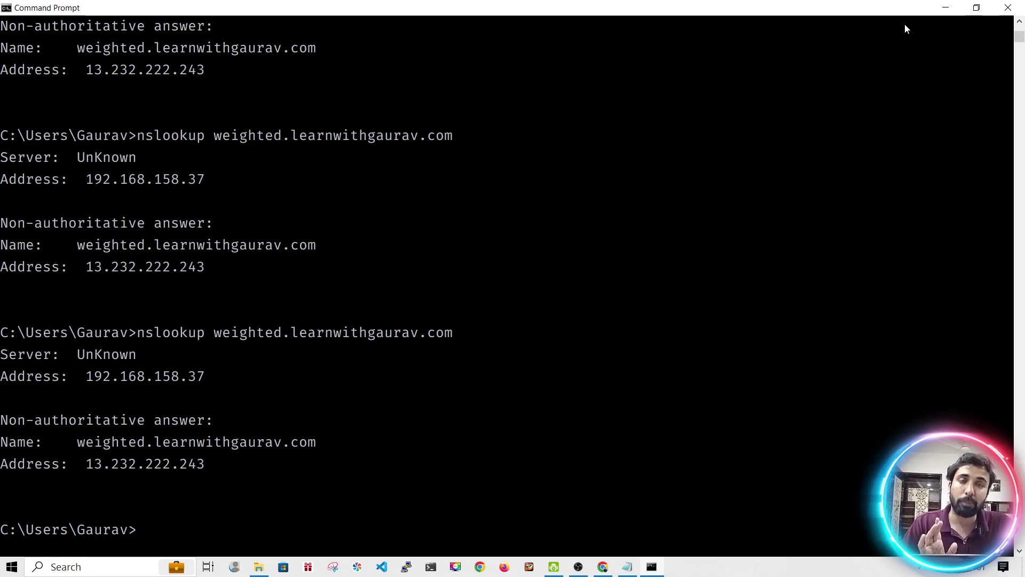
Return to Route 53 in the browser, open the health checks list and examine us-healthcheck's target address.
{"action": "left_click", "coordinate": [946, 8]}
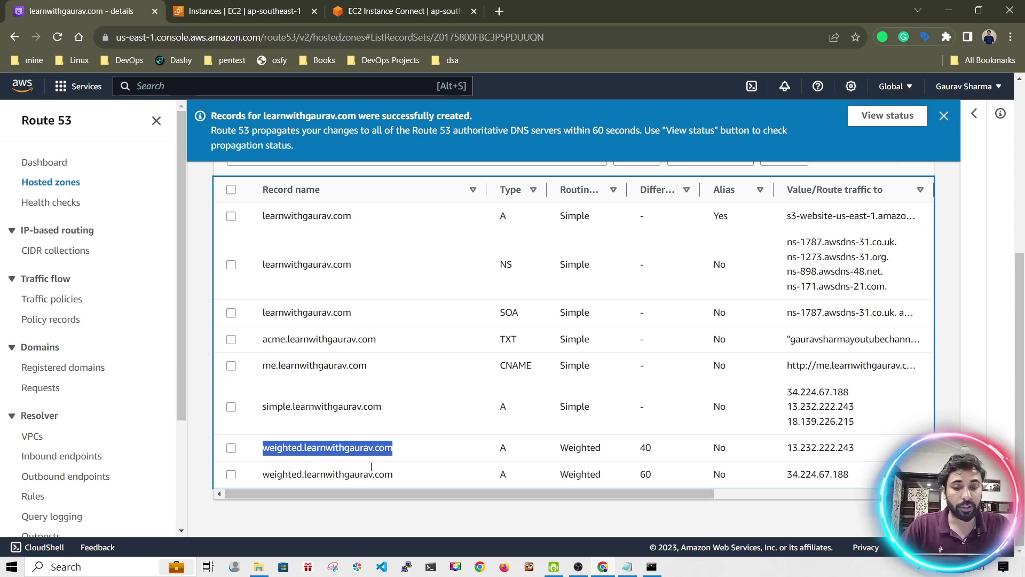
{"action": "left_click", "coordinate": [39, 207]}
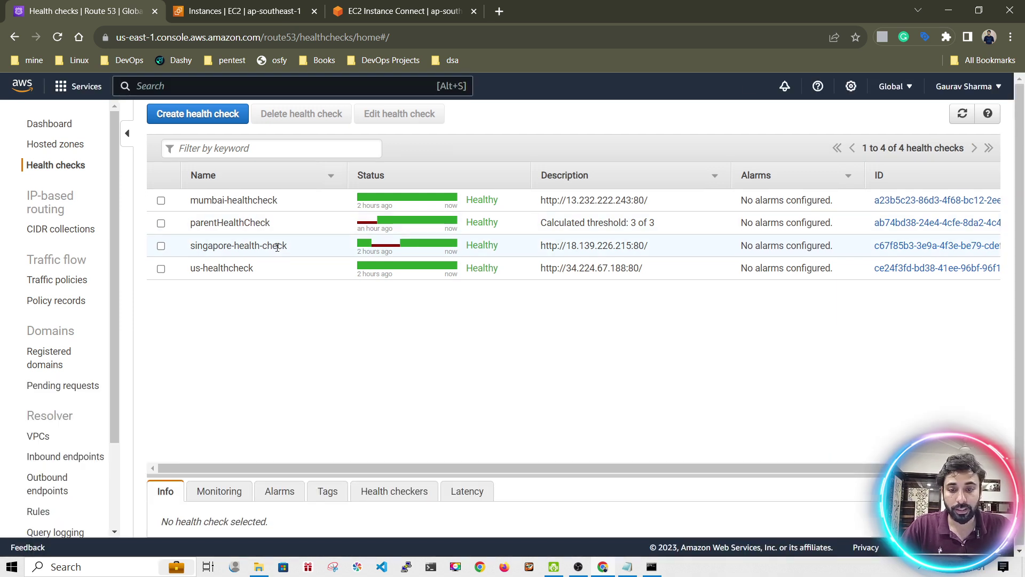
{"action": "left_click_drag", "start_coordinate": [252, 272], "coordinate": [229, 269]}
{"action": "left_click_drag", "start_coordinate": [566, 269], "coordinate": [640, 273]}
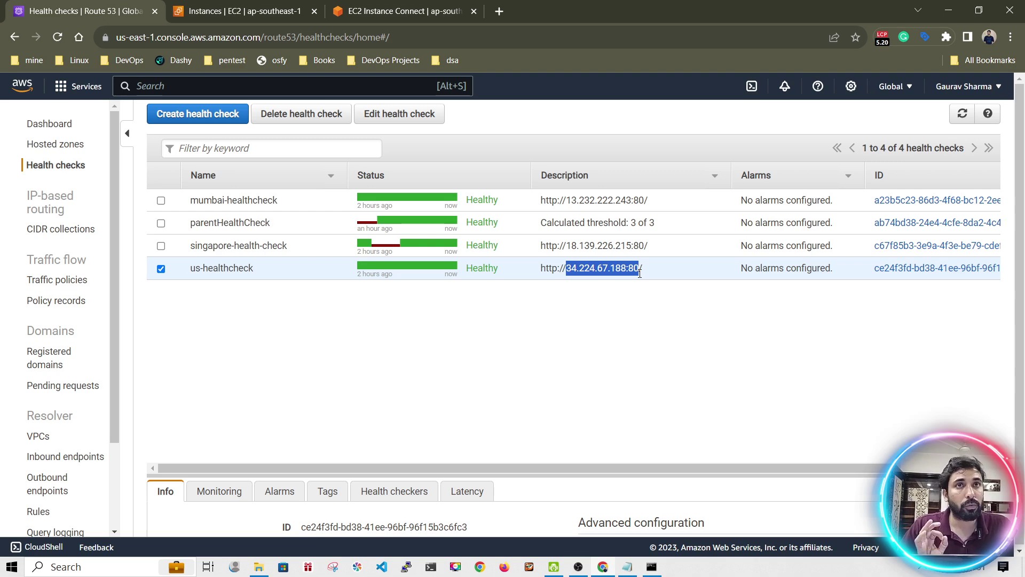
Switch the EC2 console to the us-east-1 region and connect to my-web-server using EC2 Instance Connect.
{"action": "left_click", "coordinate": [238, 11]}
{"action": "left_click", "coordinate": [908, 86]}
{"action": "left_click", "coordinate": [772, 124]}
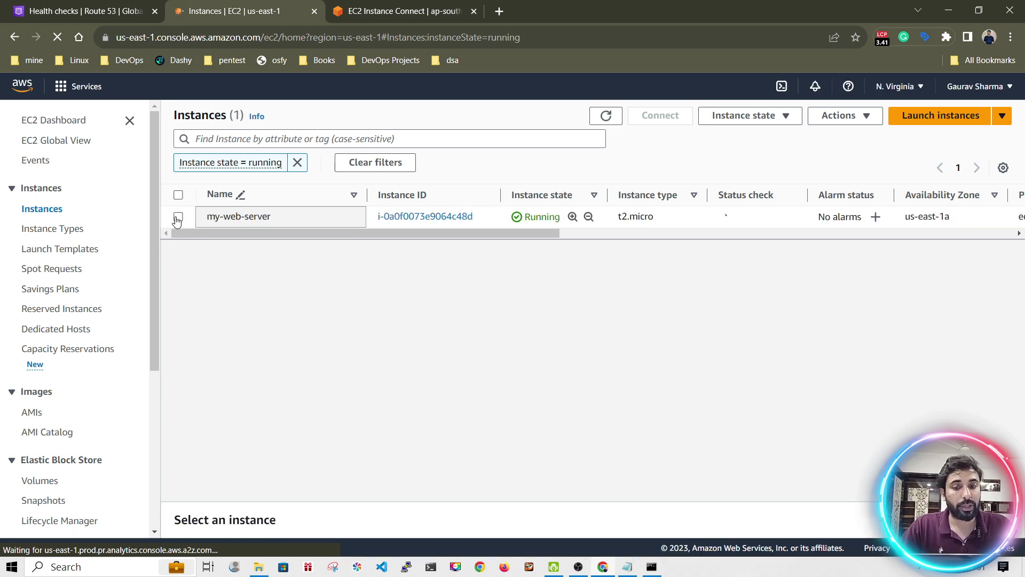
{"action": "left_click", "coordinate": [178, 217]}
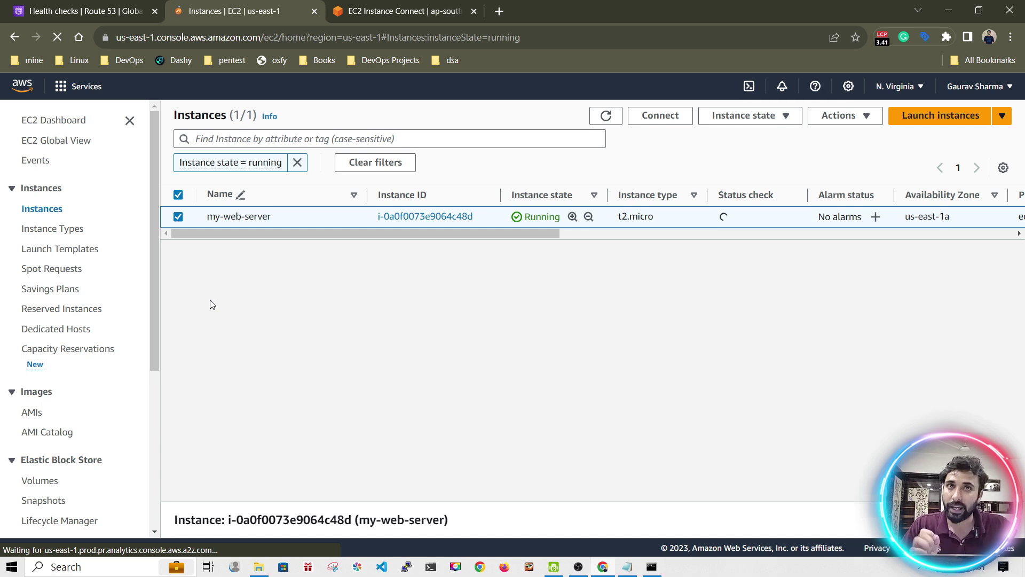
{"action": "left_click", "coordinate": [660, 115]}
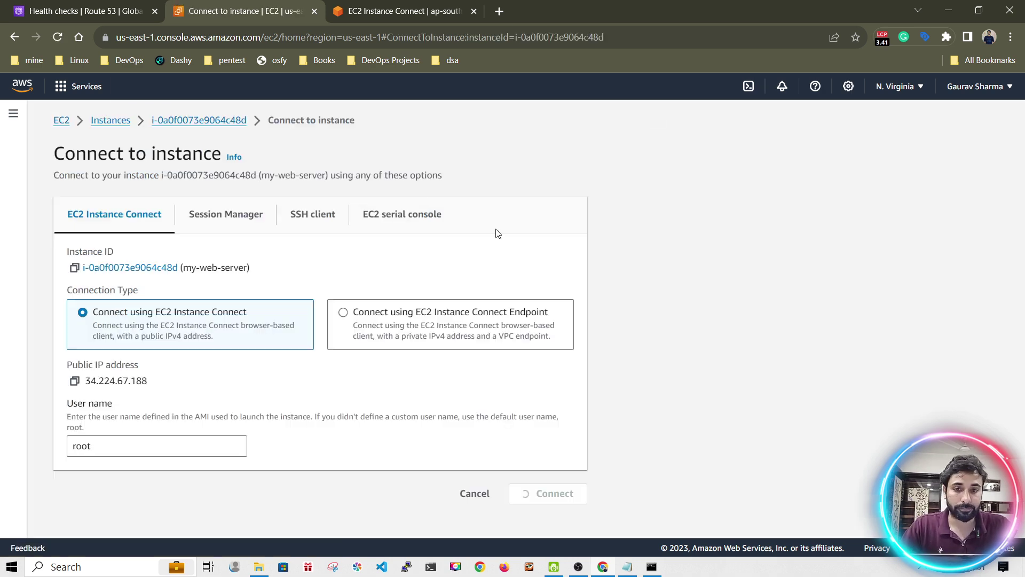
{"action": "left_click", "coordinate": [552, 513]}
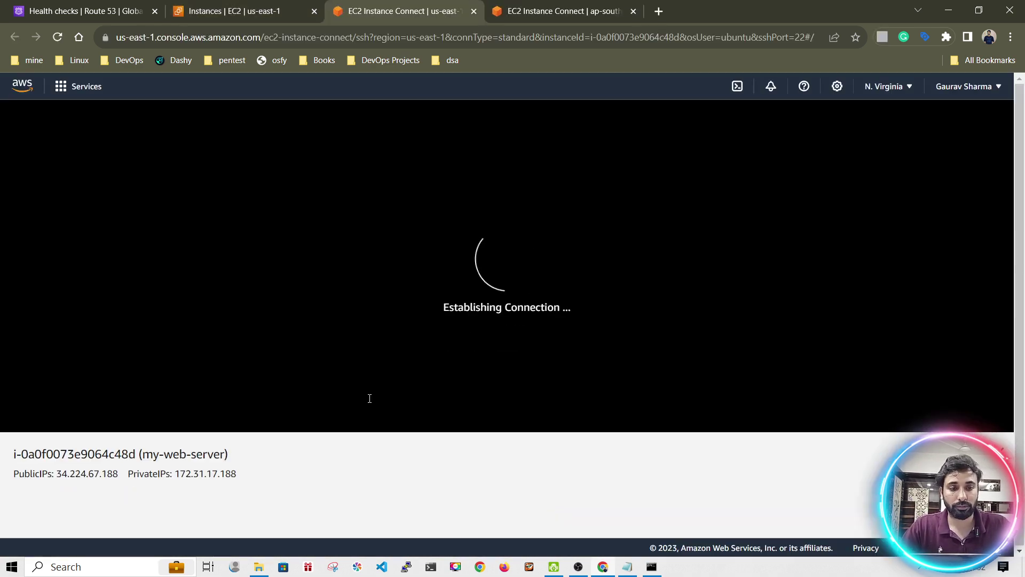
Review the earlier nslookup answers in Command Prompt to find which server addresses were returned, and return to the browser.
{"action": "left_click", "coordinate": [651, 566]}
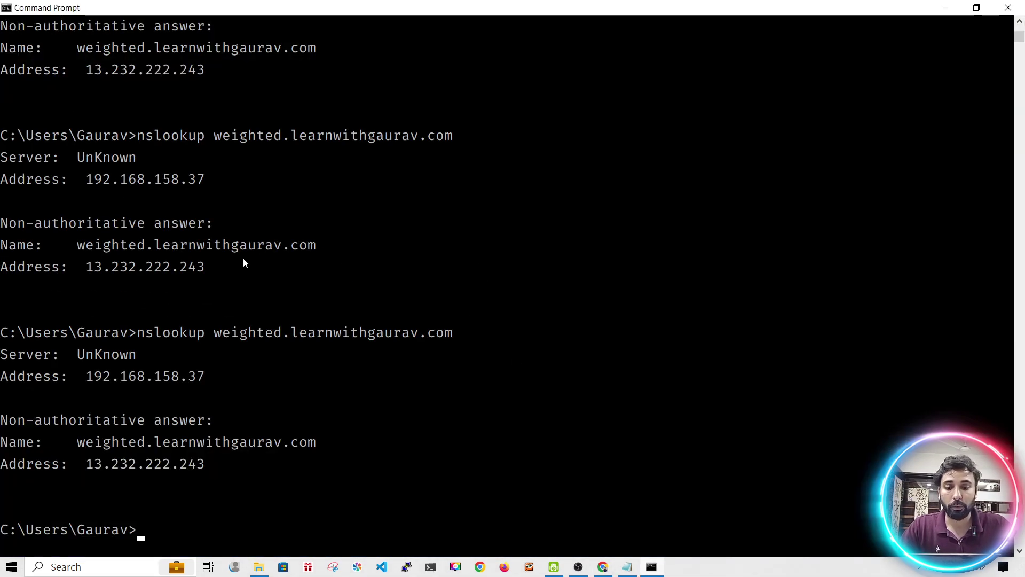
{"action": "left_click_drag", "start_coordinate": [209, 267], "coordinate": [45, 246]}
{"action": "scroll", "coordinate": [199, 136], "scroll_direction": "up", "scroll_amount": 3}
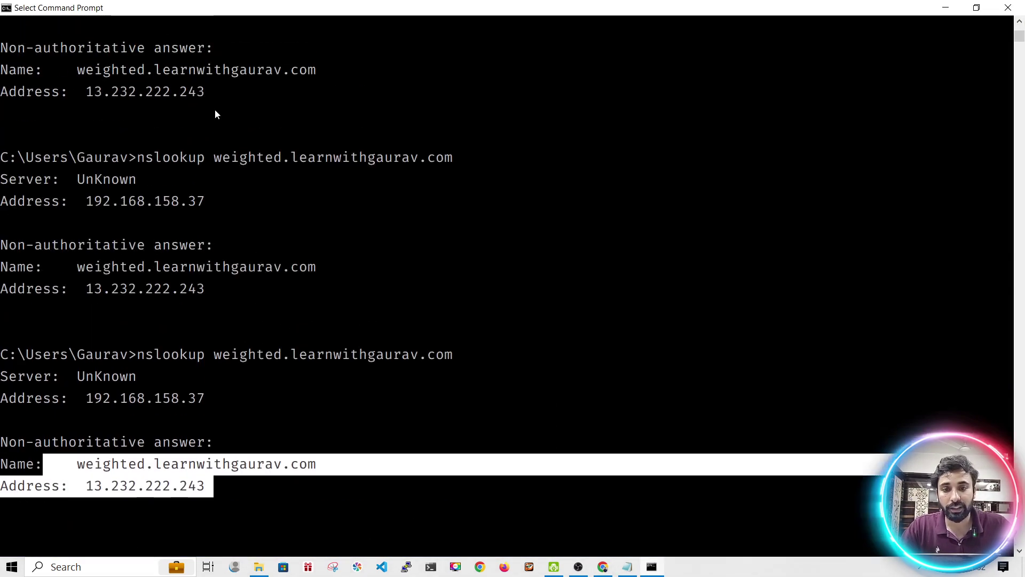
{"action": "scroll", "coordinate": [215, 111], "scroll_direction": "down", "scroll_amount": 2}
{"action": "scroll", "coordinate": [214, 119], "scroll_direction": "up", "scroll_amount": 1}
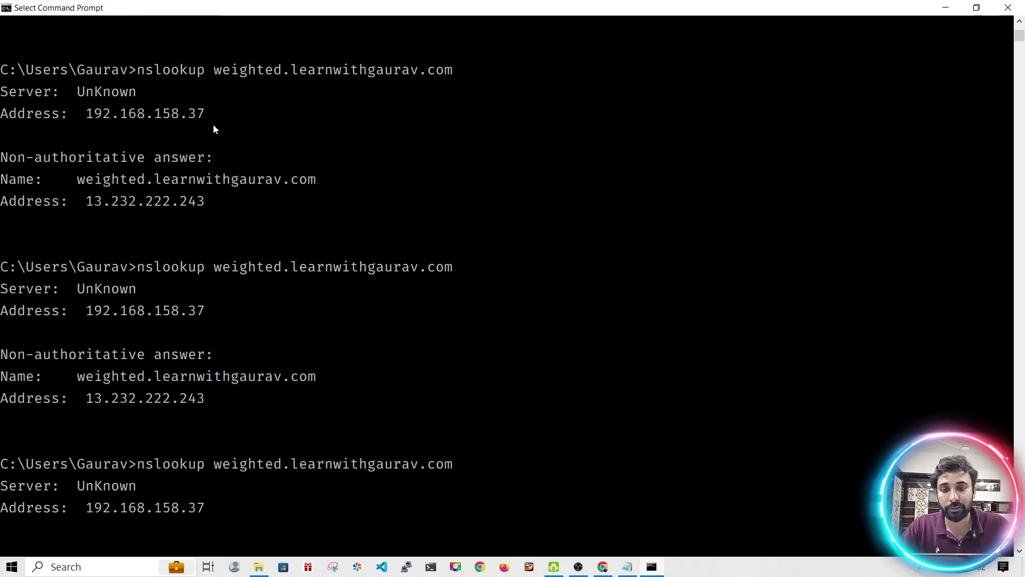
{"action": "scroll", "coordinate": [213, 127], "scroll_direction": "up", "scroll_amount": 5}
{"action": "left_click_drag", "start_coordinate": [213, 135], "coordinate": [2, 137]}
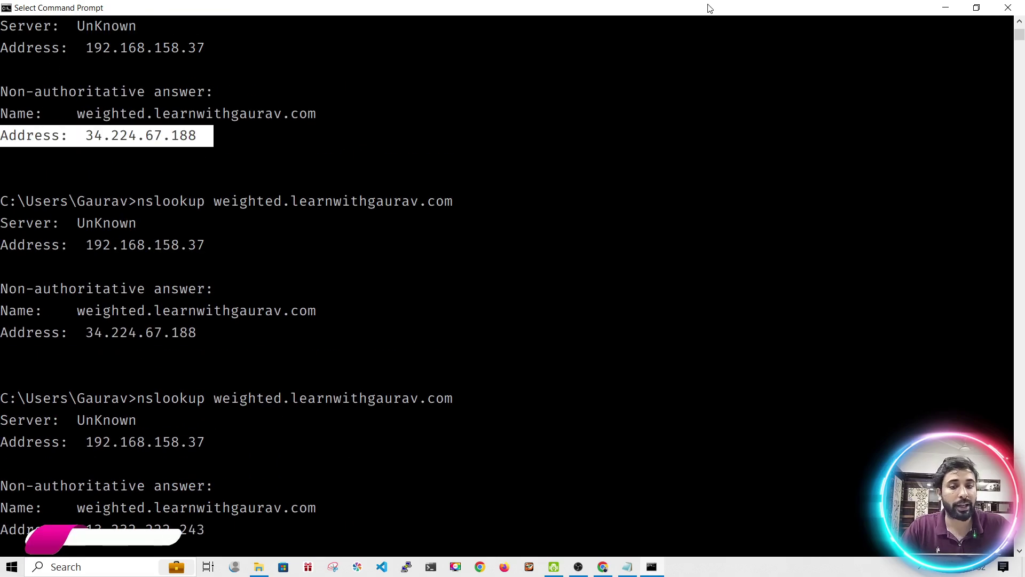
{"action": "left_click", "coordinate": [944, 8]}
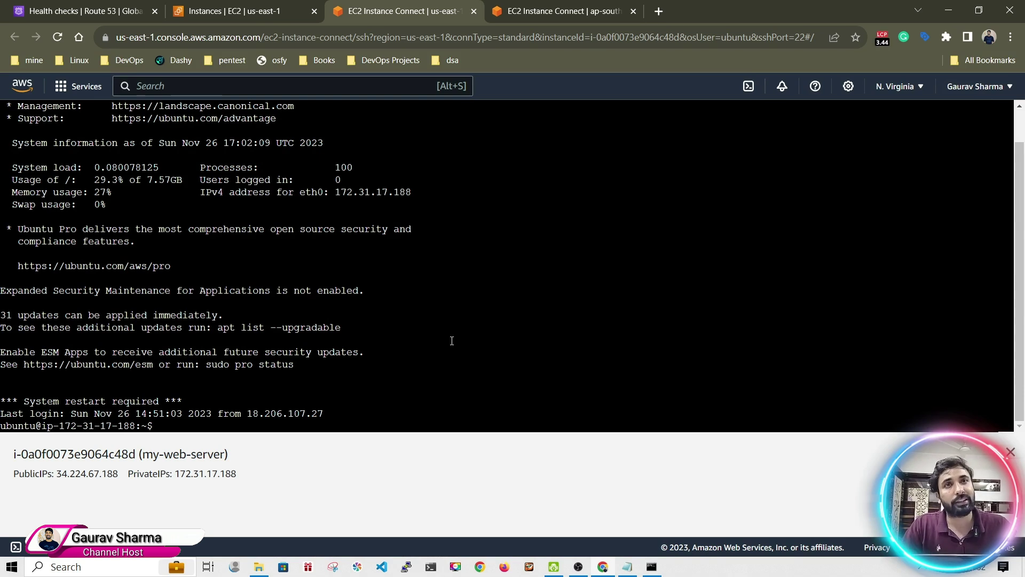
Become root with sudo su on my-web-server and stop its nginx service.
{"action": "type", "text": "sudo su"}
{"action": "key", "text": "Return"}
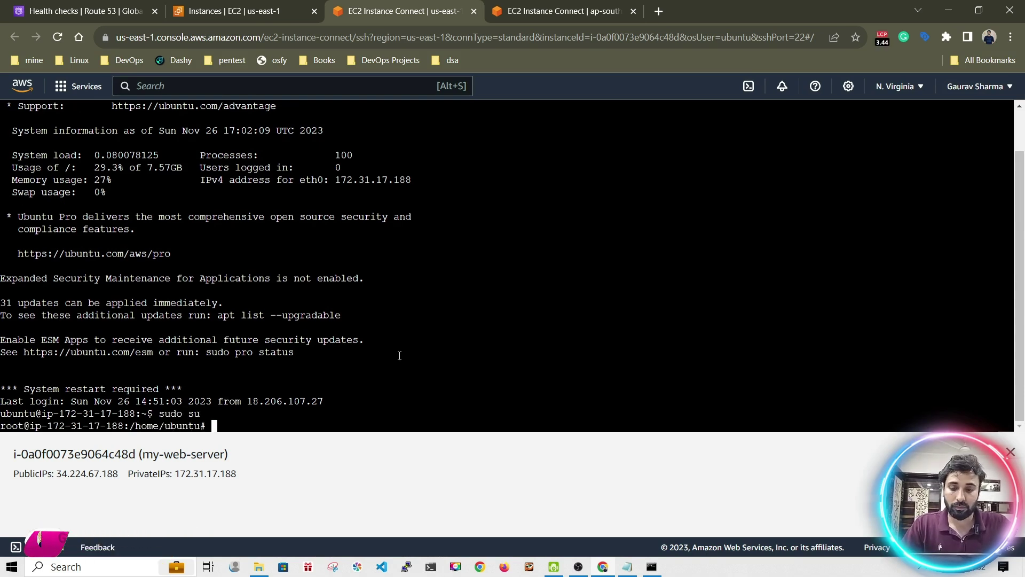
{"action": "type", "text": "service nginx stop"}
{"action": "key", "text": "Return"}
Refresh the Route 53 health checks list and check the status of us-healthcheck.
{"action": "left_click", "coordinate": [101, 7]}
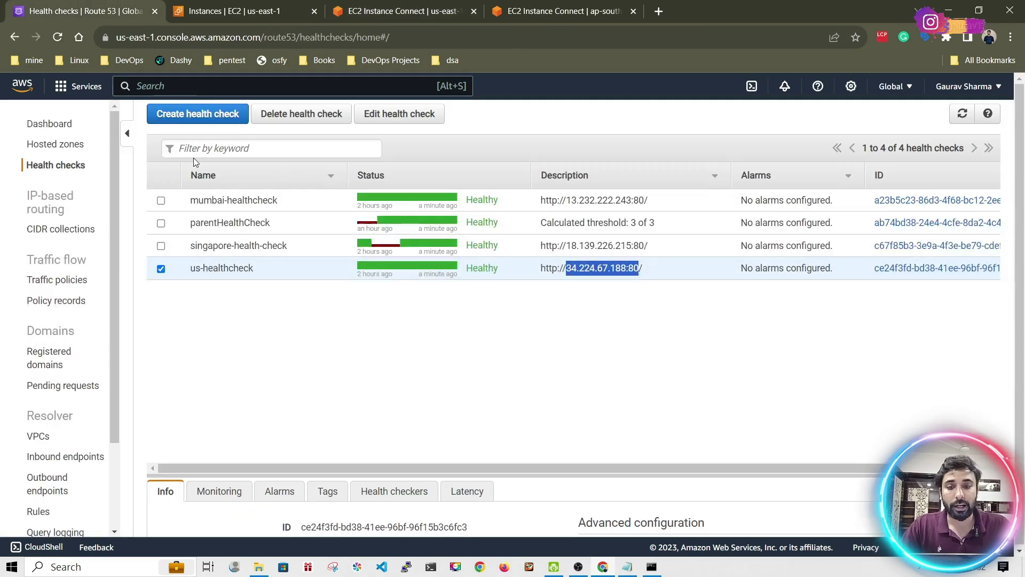
{"action": "left_click", "coordinate": [962, 114]}
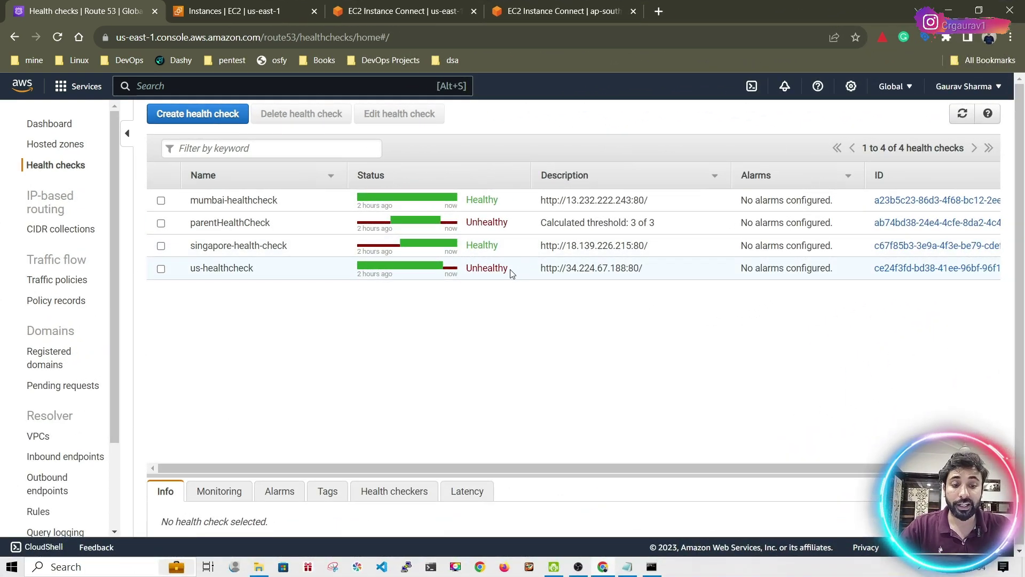
{"action": "double_click", "coordinate": [487, 268]}
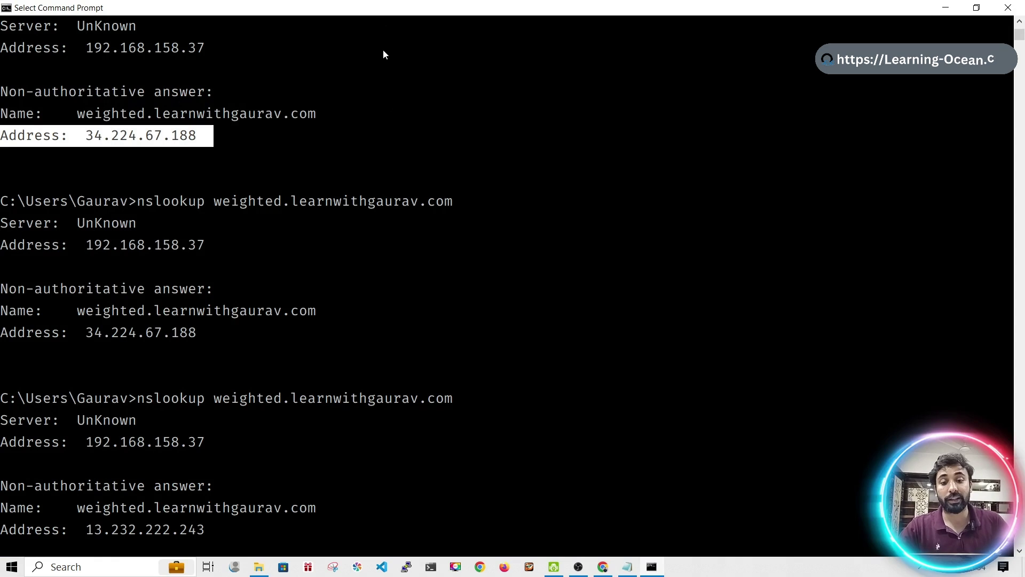
Compare the us-healthcheck IP address in the Route 53 health checks list with the addresses in the nslookup answers in Command Prompt.
{"action": "right_click", "coordinate": [394, 153]}
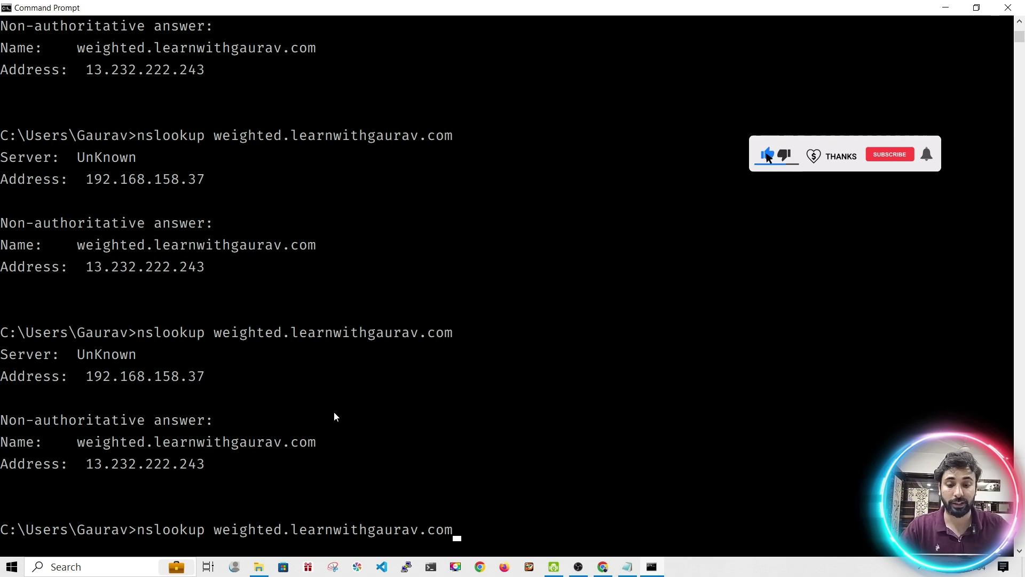
{"action": "left_click", "coordinate": [602, 564]}
{"action": "left_click_drag", "start_coordinate": [578, 269], "coordinate": [628, 269]}
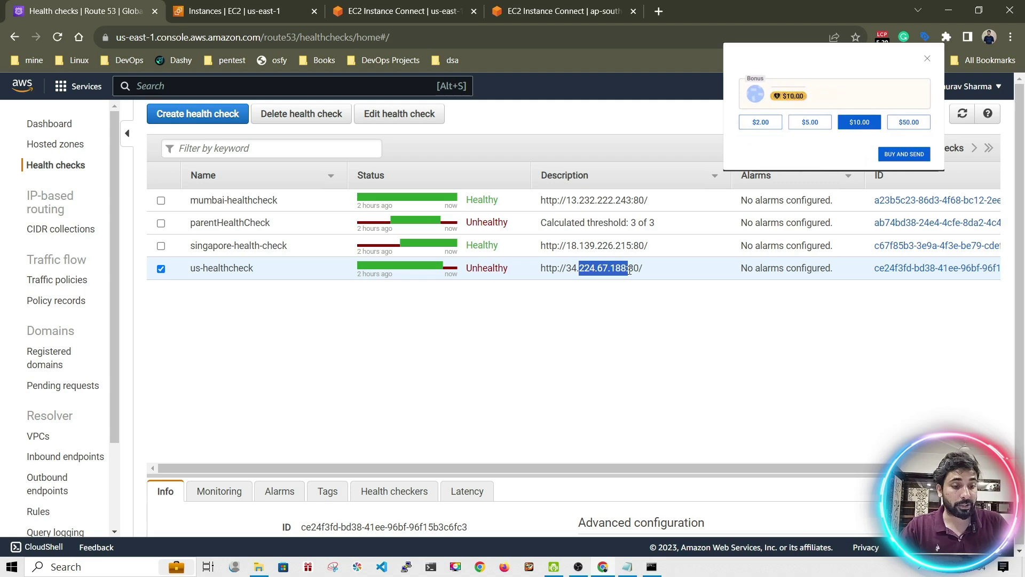
{"action": "left_click", "coordinate": [949, 8]}
{"action": "scroll", "coordinate": [265, 351], "scroll_direction": "up", "scroll_amount": 6}
{"action": "left_click_drag", "start_coordinate": [207, 206], "coordinate": [83, 208]}
{"action": "scroll", "coordinate": [50, 210], "scroll_direction": "down", "scroll_amount": 15}
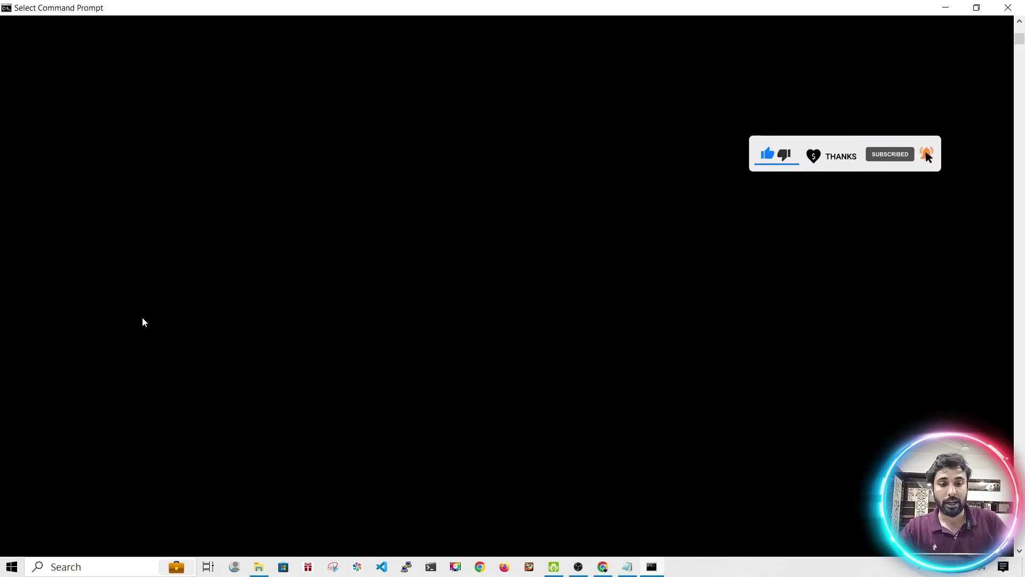
Run nslookup weighted.learnwithgaurav.com repeatedly to test which server the weighted record returns while nginx is stopped on the US server.
{"action": "key", "text": "Up"}
{"action": "key", "text": "Up"}
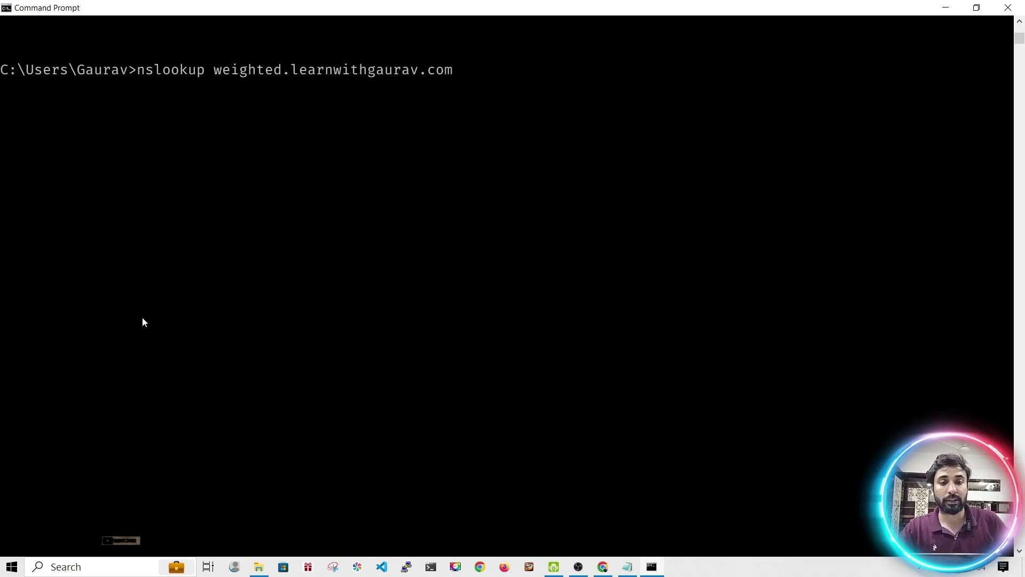
{"action": "key", "text": "Return"}
{"action": "key", "text": "Up"}
{"action": "key", "text": "Return"}
{"action": "key", "text": "Up"}
{"action": "key", "text": "Return"}
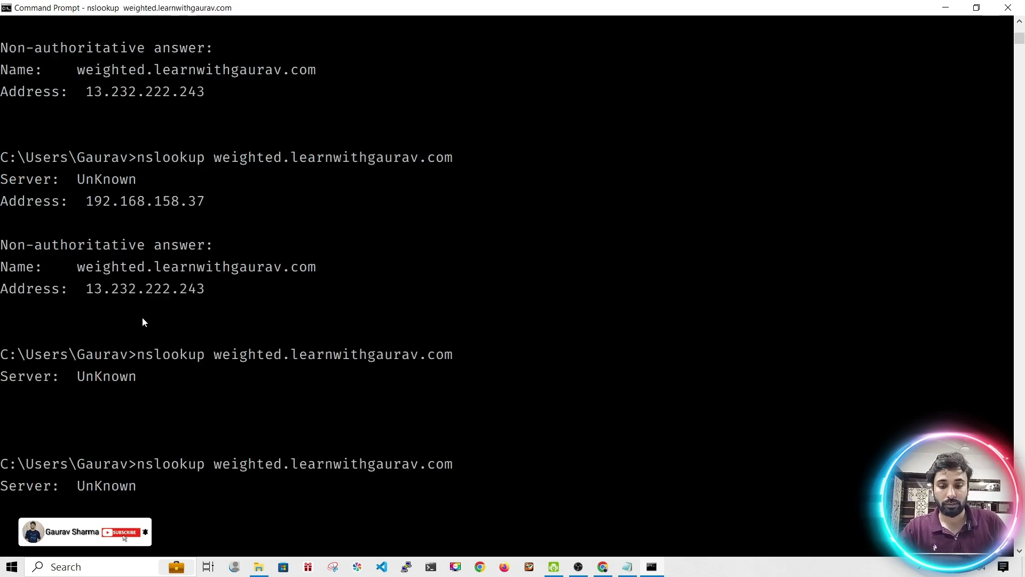
{"action": "key", "text": "Up"}
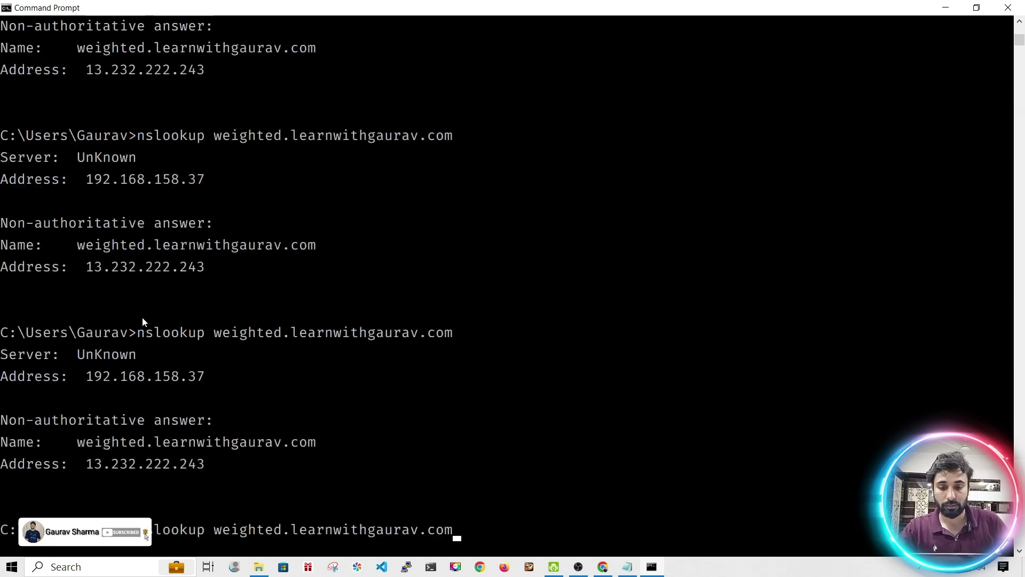
{"action": "key", "text": "Escape"}
{"action": "key", "text": "Return"}
{"action": "key", "text": "Up"}
{"action": "key", "text": "Return"}
{"action": "key", "text": "Up"}
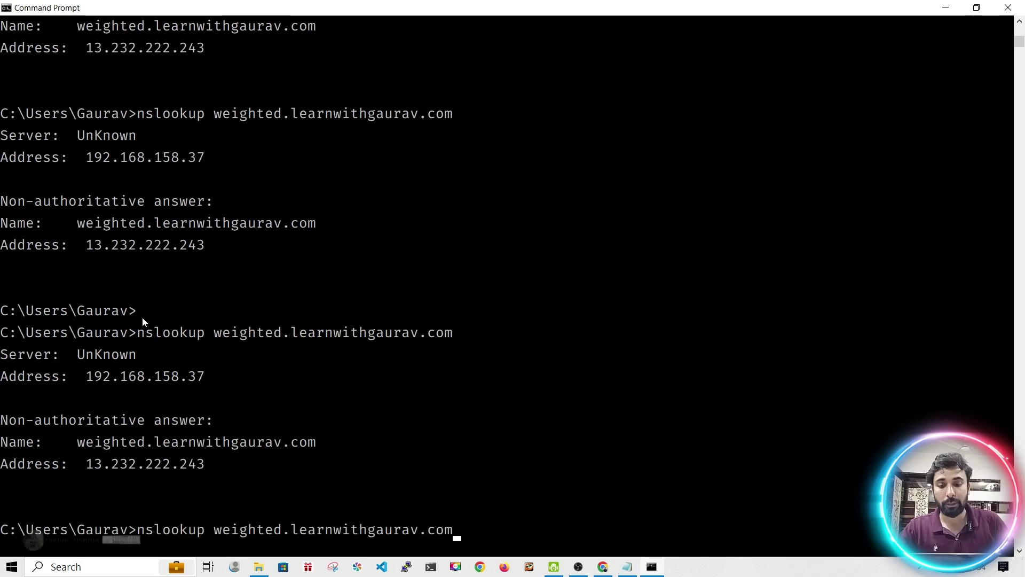
{"action": "key", "text": "Return"}
{"action": "key", "text": "Up"}
{"action": "key", "text": "Escape"}
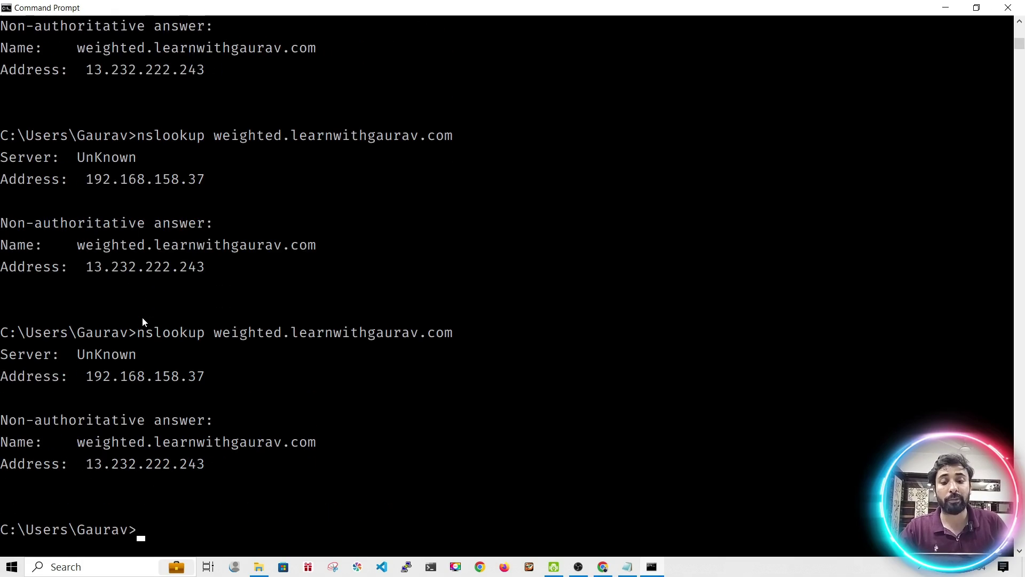
{"action": "key", "text": "Up"}
{"action": "key", "text": "Escape"}
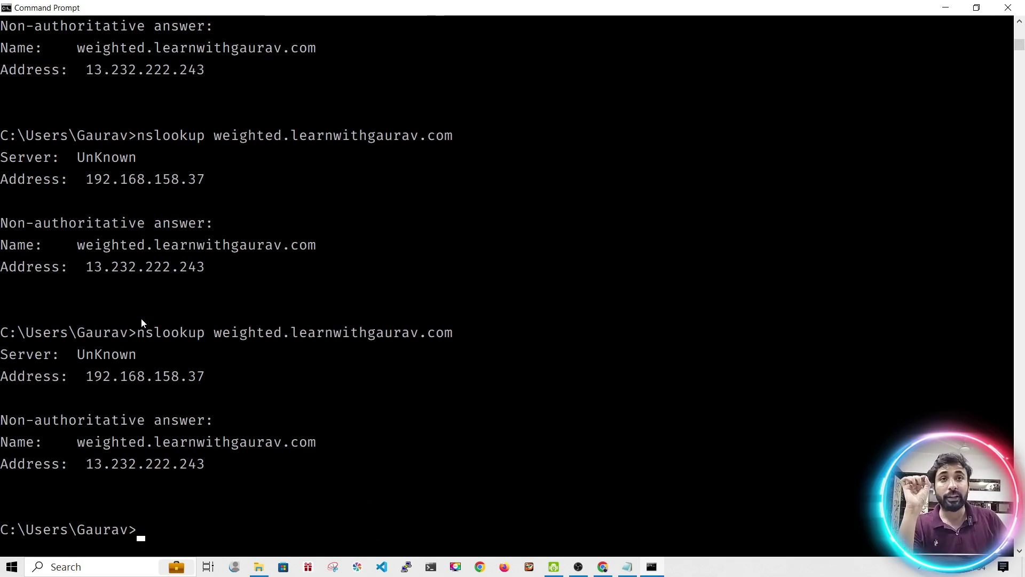
{"action": "key", "text": "Up"}
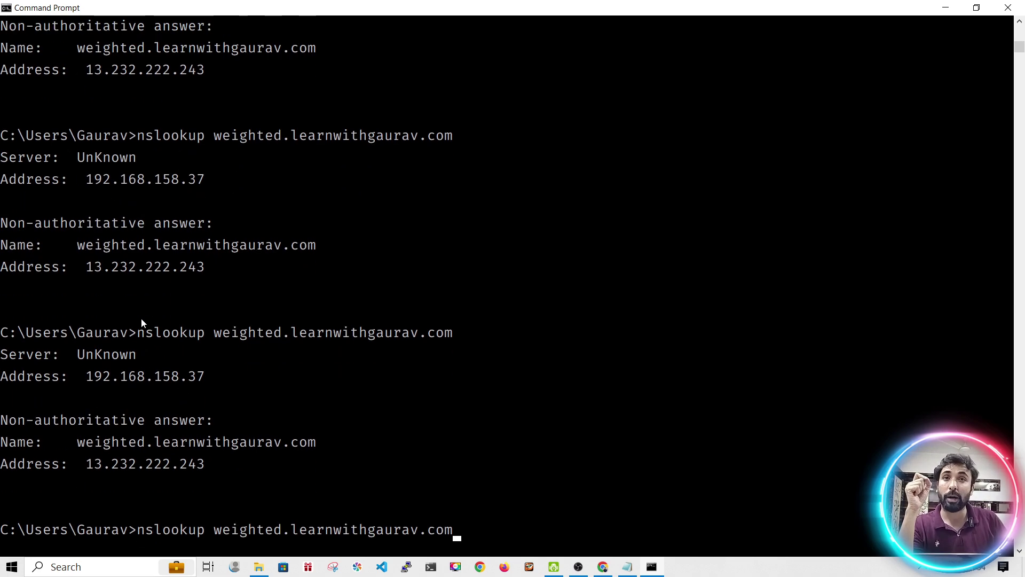
{"action": "key", "text": "Return"}
Run nslookup simple.learnwithgaurav.com twice to query the simple routing record for comparison.
{"action": "key", "text": "Up"}
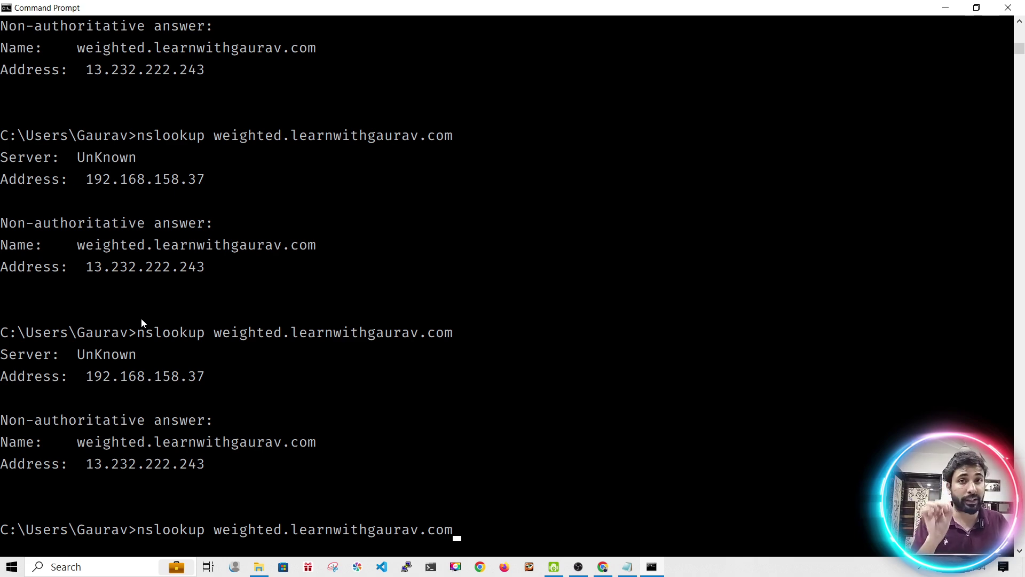
{"action": "key", "text": "Up"}
{"action": "key", "text": "Return"}
{"action": "key", "text": "Up"}
{"action": "key", "text": "Return"}
{"action": "key", "text": "Up"}
{"action": "key", "text": "Up"}
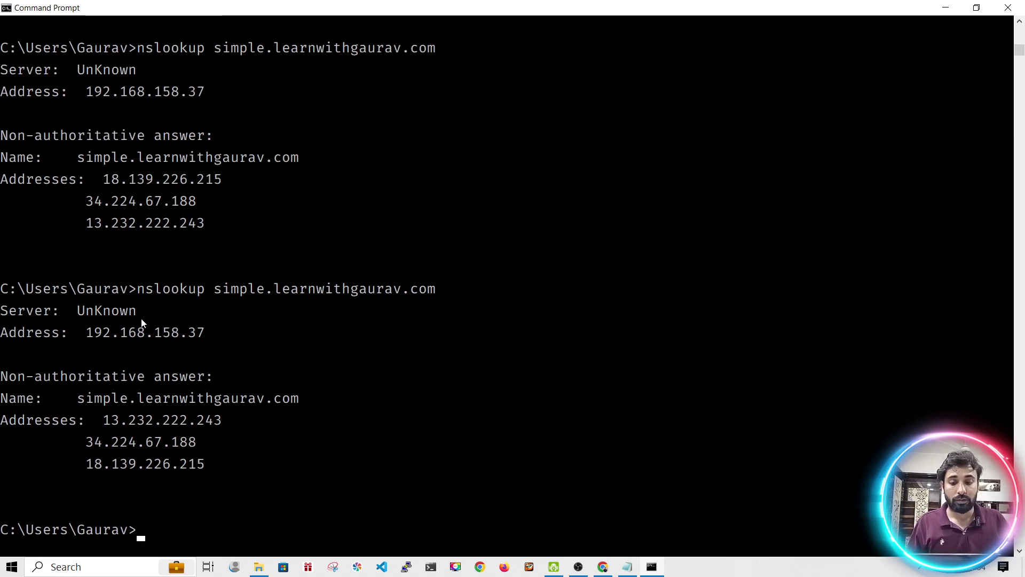
{"action": "key", "text": "Up"}
Check the latest simple.learnwithgaurav.com answer for the US server's address and highlight 34.224.67.188.
{"action": "left_click_drag", "start_coordinate": [213, 289], "coordinate": [459, 310]}
{"action": "key", "text": "Down"}
{"action": "key", "text": "Down"}
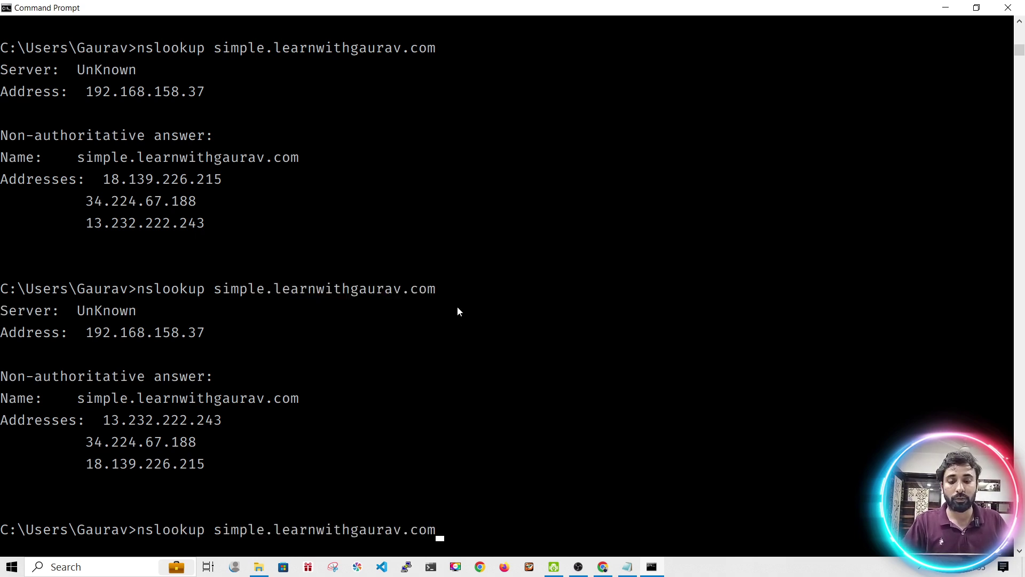
{"action": "left_click_drag", "start_coordinate": [84, 443], "coordinate": [219, 443]}
{"action": "left_click", "coordinate": [218, 443]}
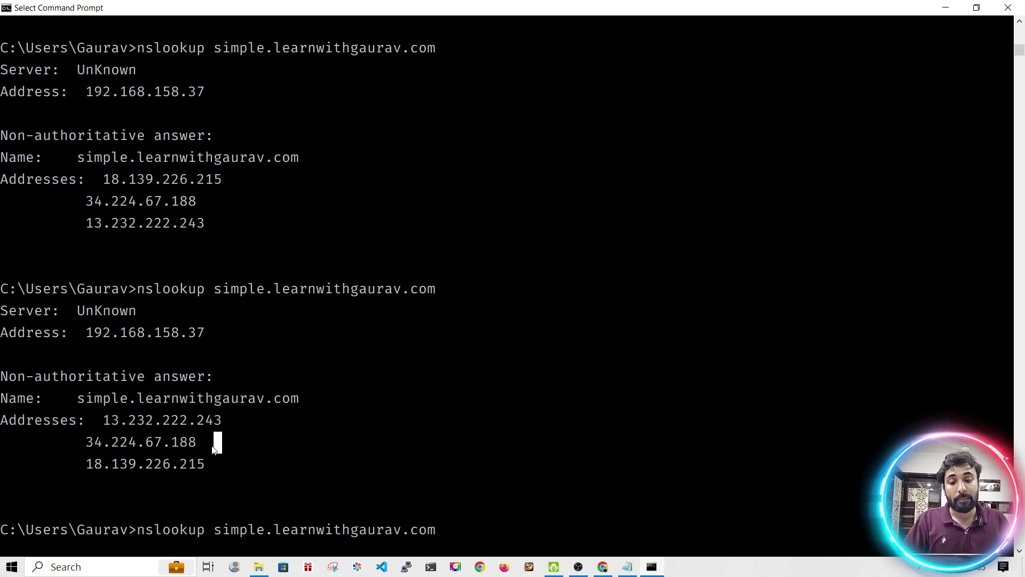
{"action": "left_click_drag", "start_coordinate": [81, 443], "coordinate": [195, 439]}
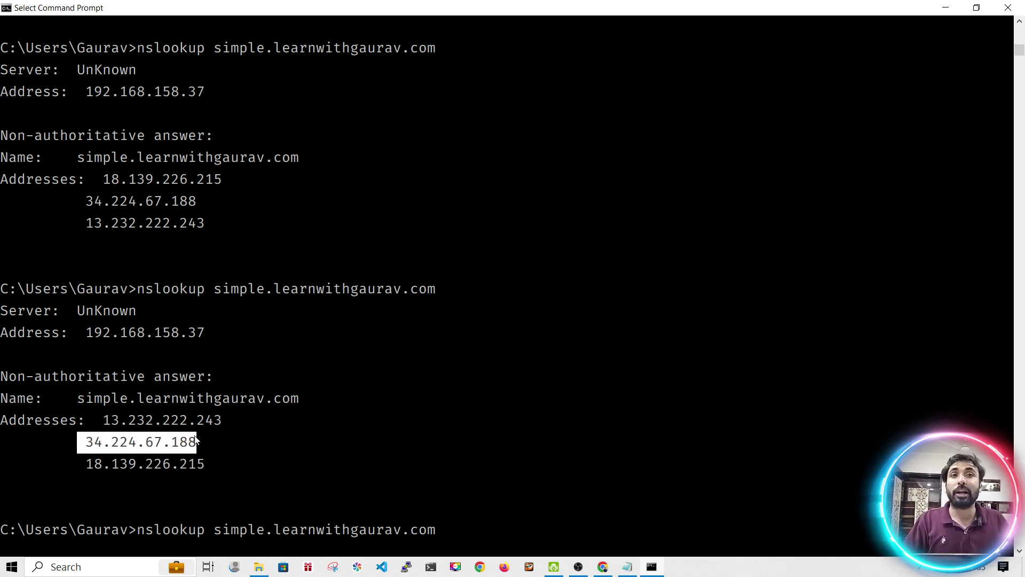